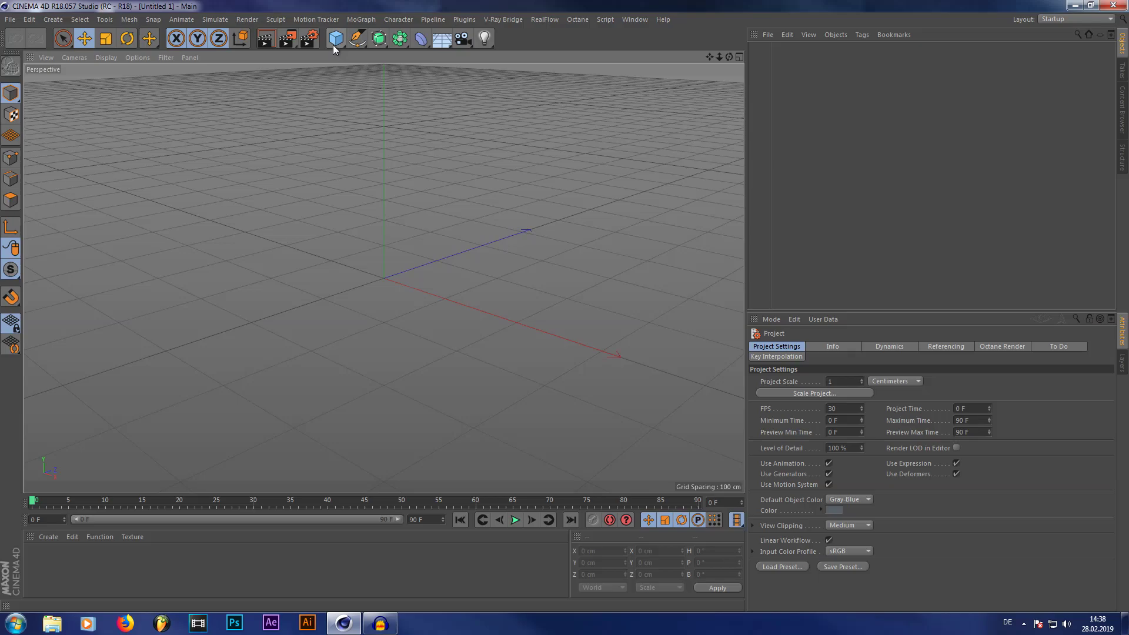
Add a disc primitive and set the viewport display to Constant Shading (Lines).
drag(334, 44, 333, 5)
drag(336, 38, 370, 72)
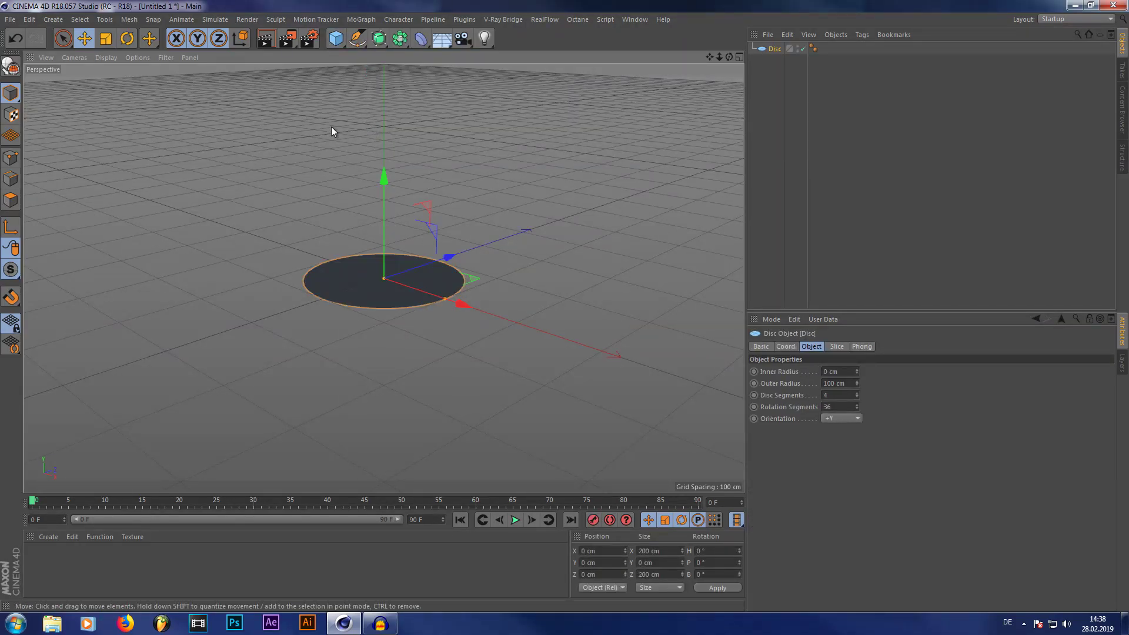
click(106, 57)
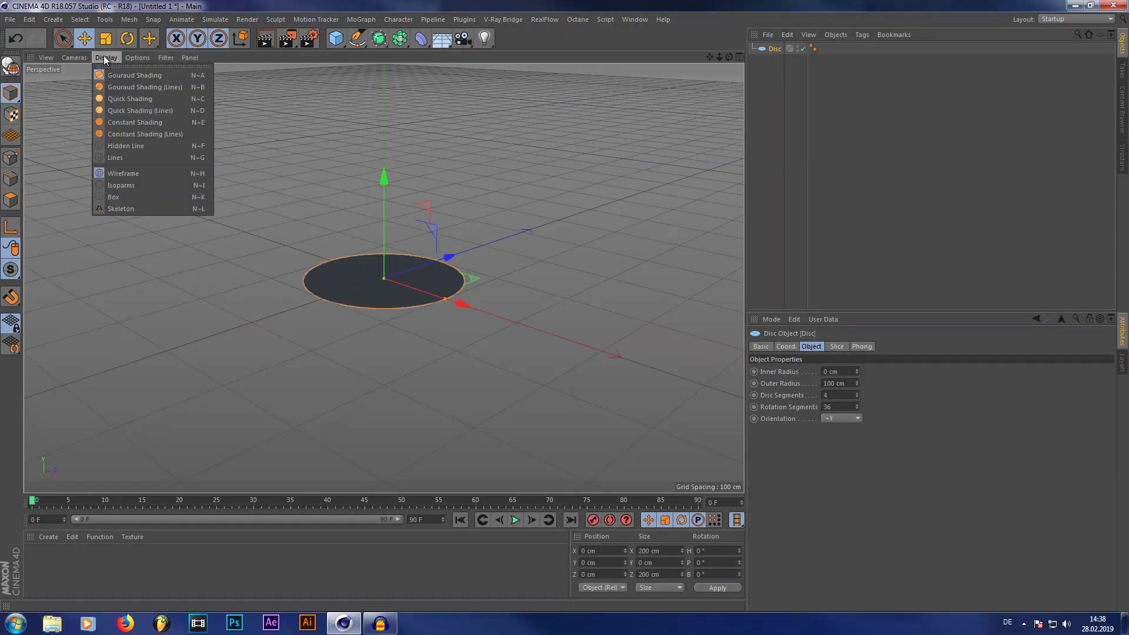
click(117, 134)
scroll(362, 266, up, 5)
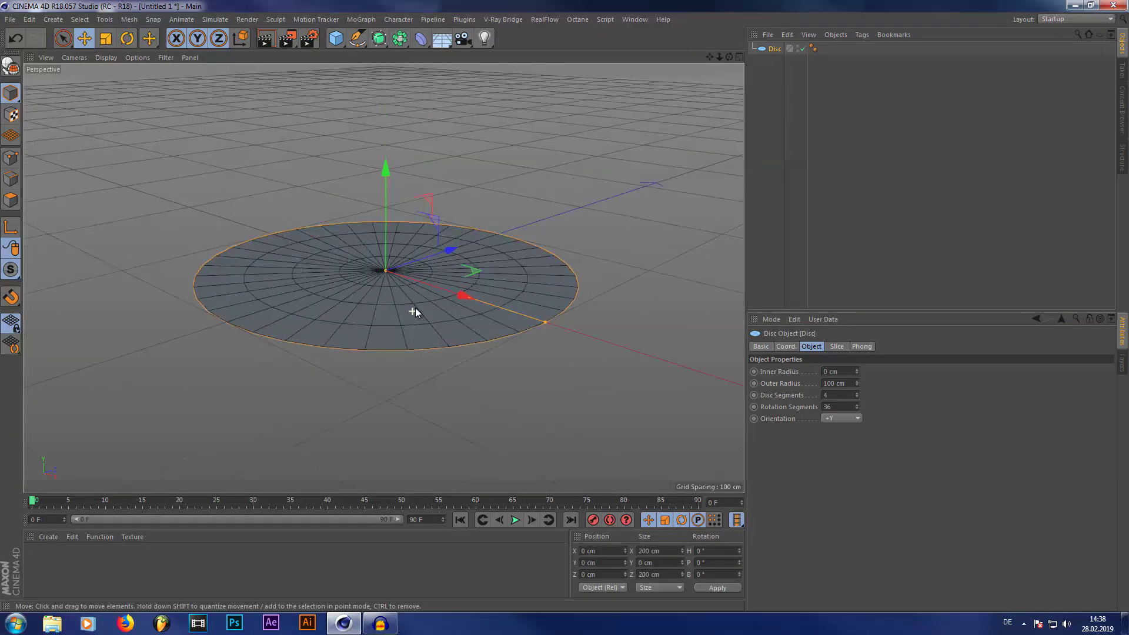
scroll(415, 308, up, 2)
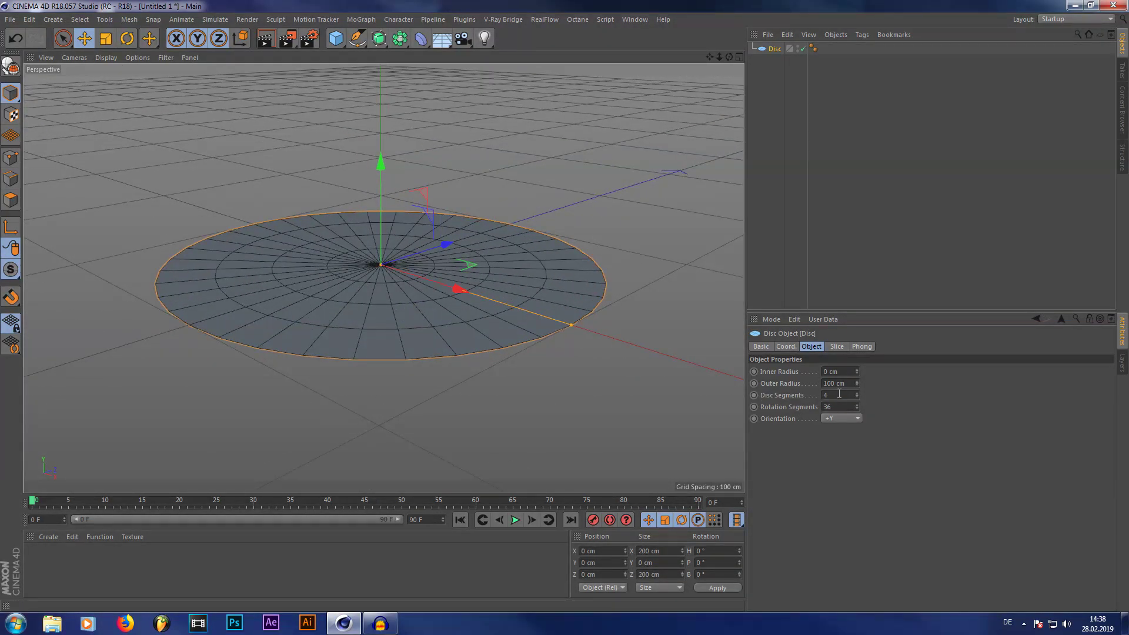
Set the disc's Disc Segments to 1.
drag(837, 395, 799, 400)
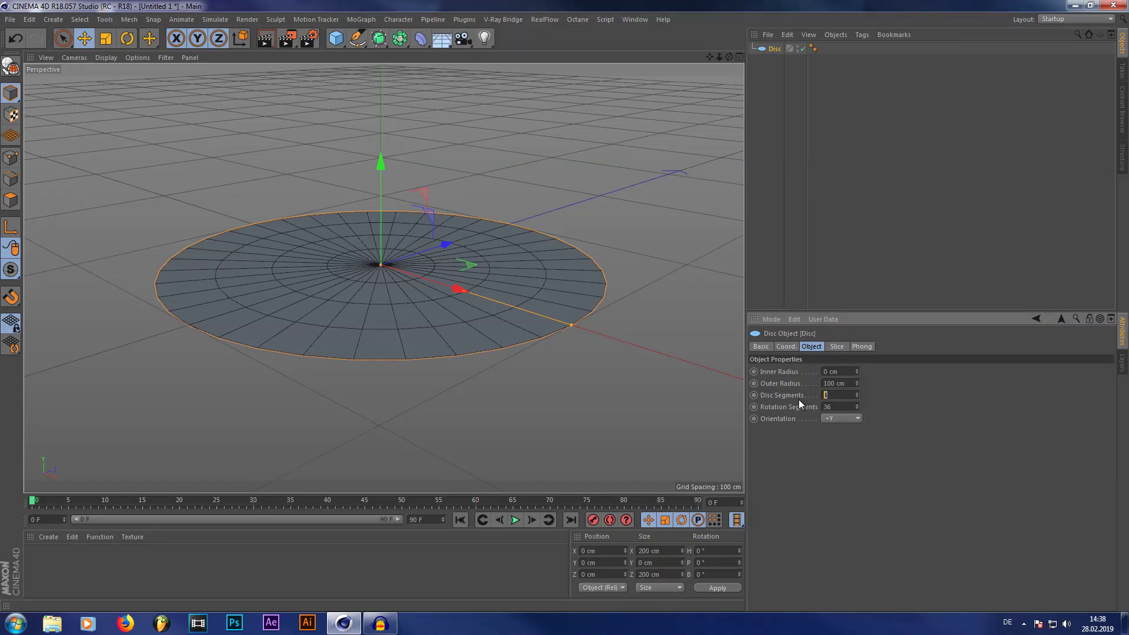
key(Return)
scroll(341, 257, down, 4)
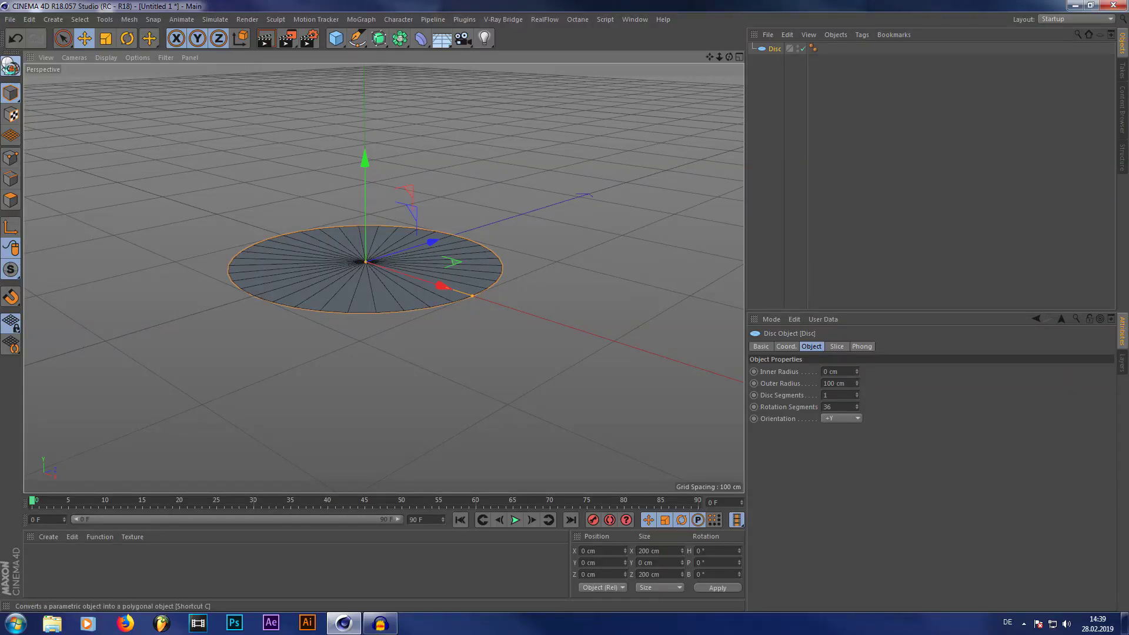
Make the disc editable and move its centre point about 1275 cm straight down to form a long, open-topped cone.
click(11, 65)
click(11, 160)
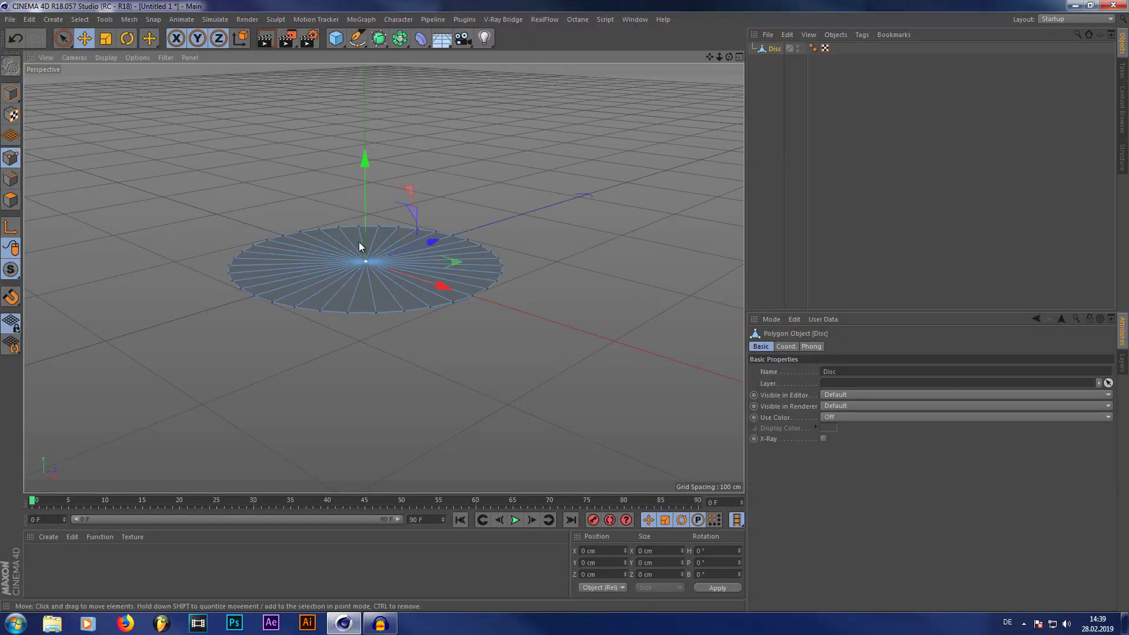
scroll(359, 242, down, 3)
drag(361, 104, 329, 594)
alt+right_drag(405, 407, 373, 361)
scroll(363, 307, up, 10)
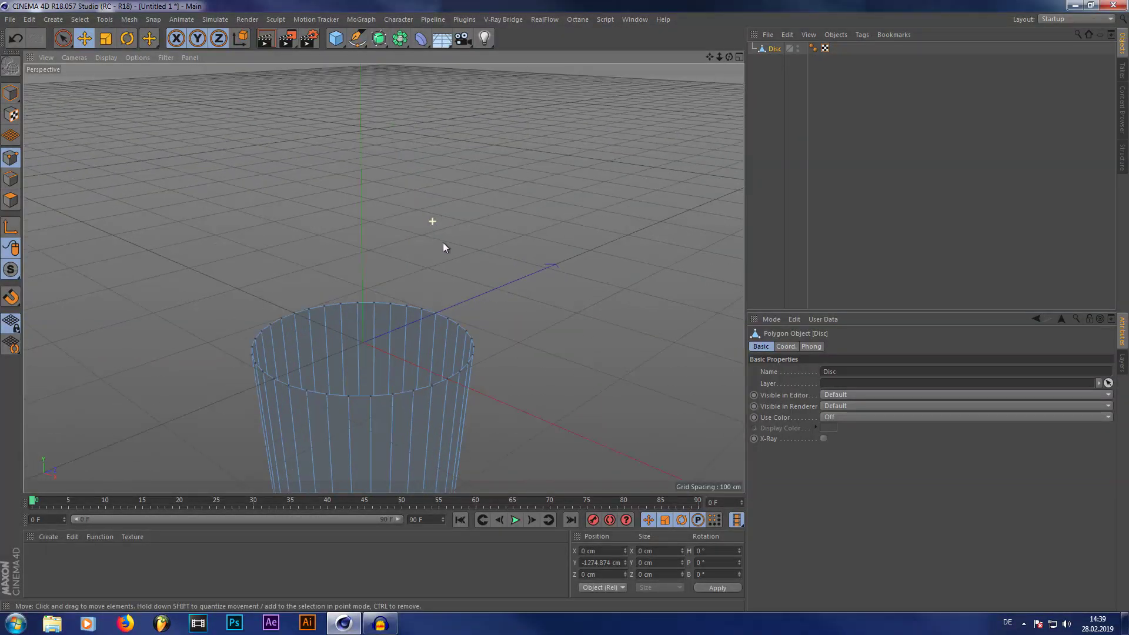
scroll(611, 91, down, 3)
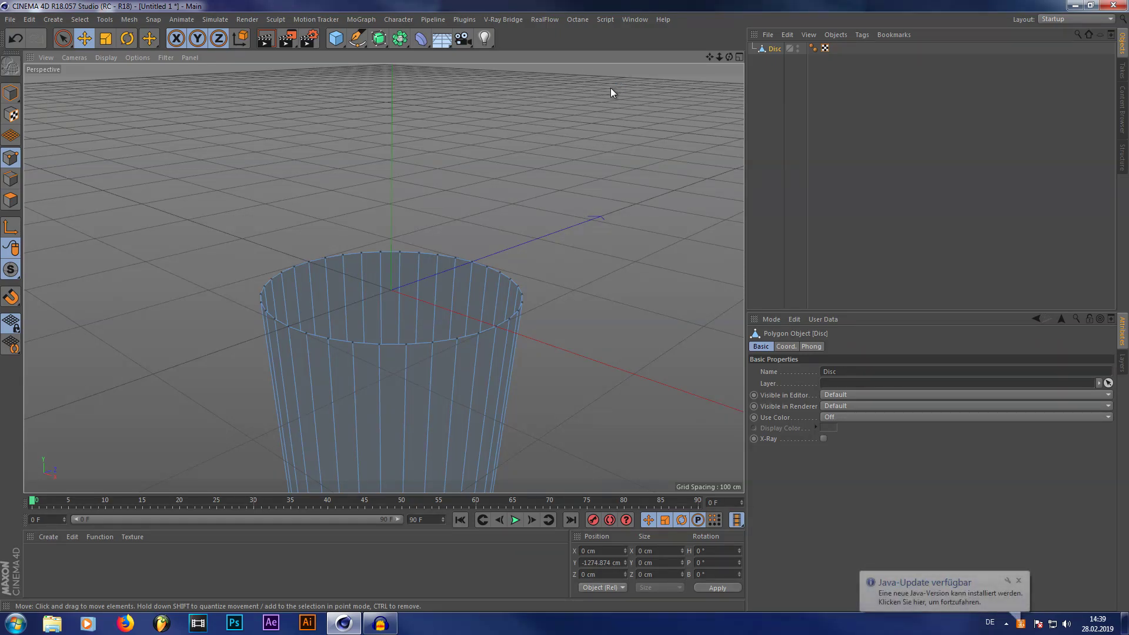
scroll(469, 244, down, 3)
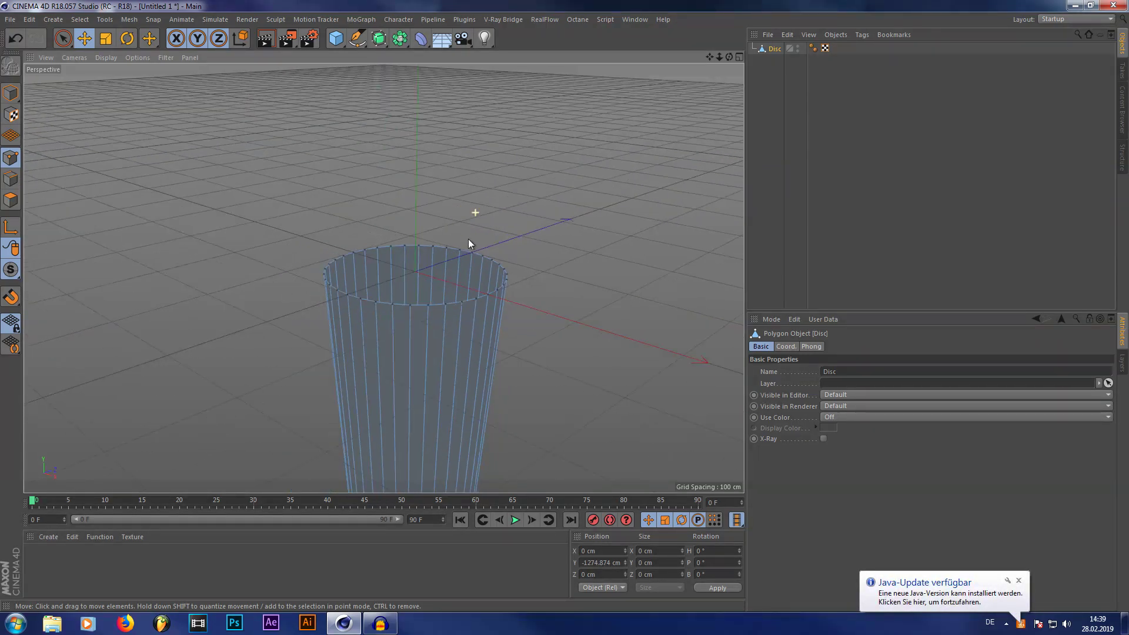
Add an Octane Scatter object from the C4doctane plugin.
click(468, 19)
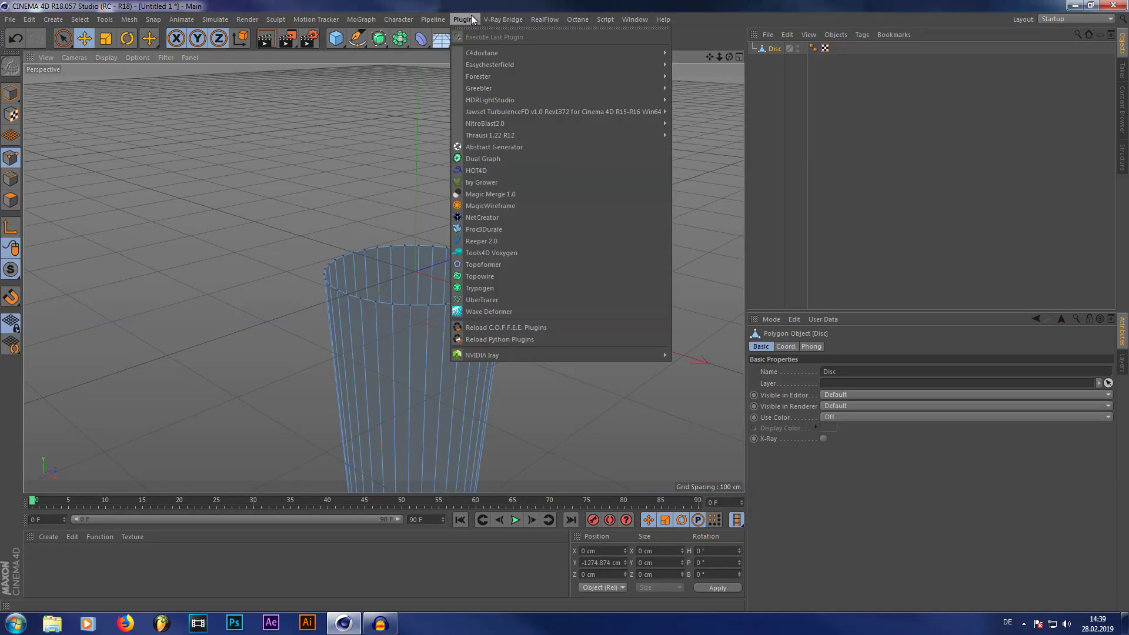
mouse_move(482, 53)
click(705, 92)
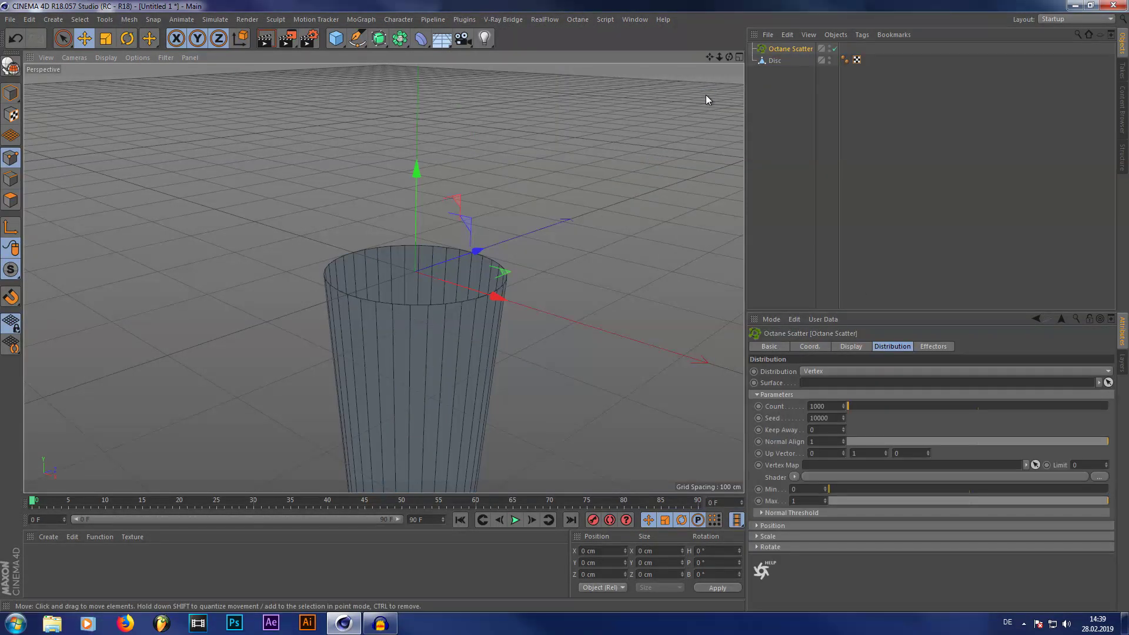
Add a cube, make it editable and select its side polygon at X -100 cm.
click(335, 40)
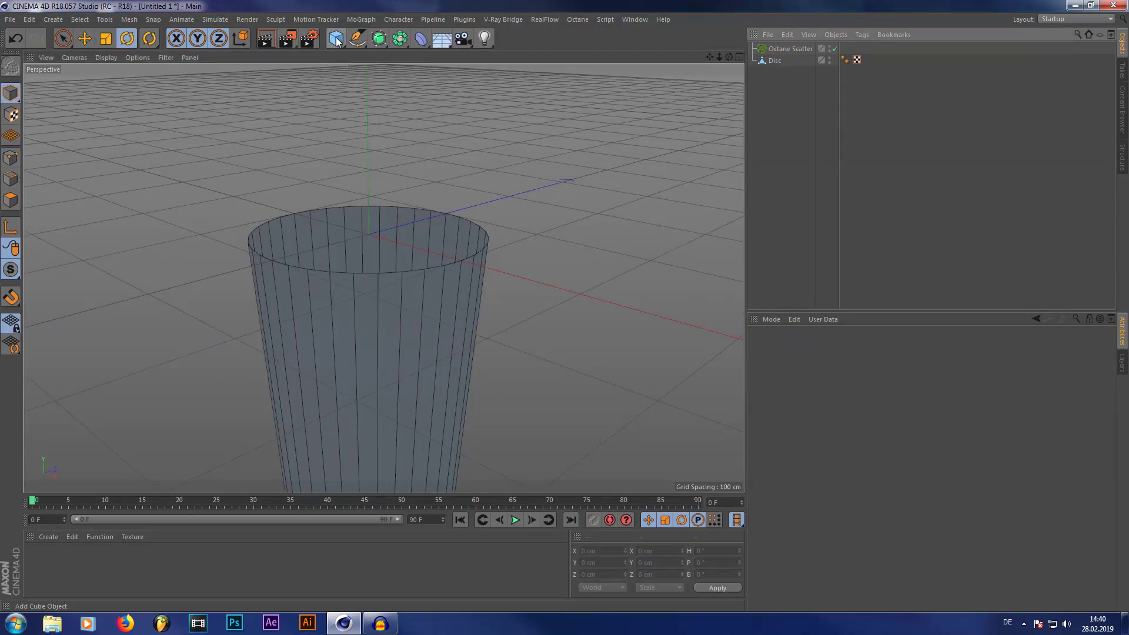
click(337, 40)
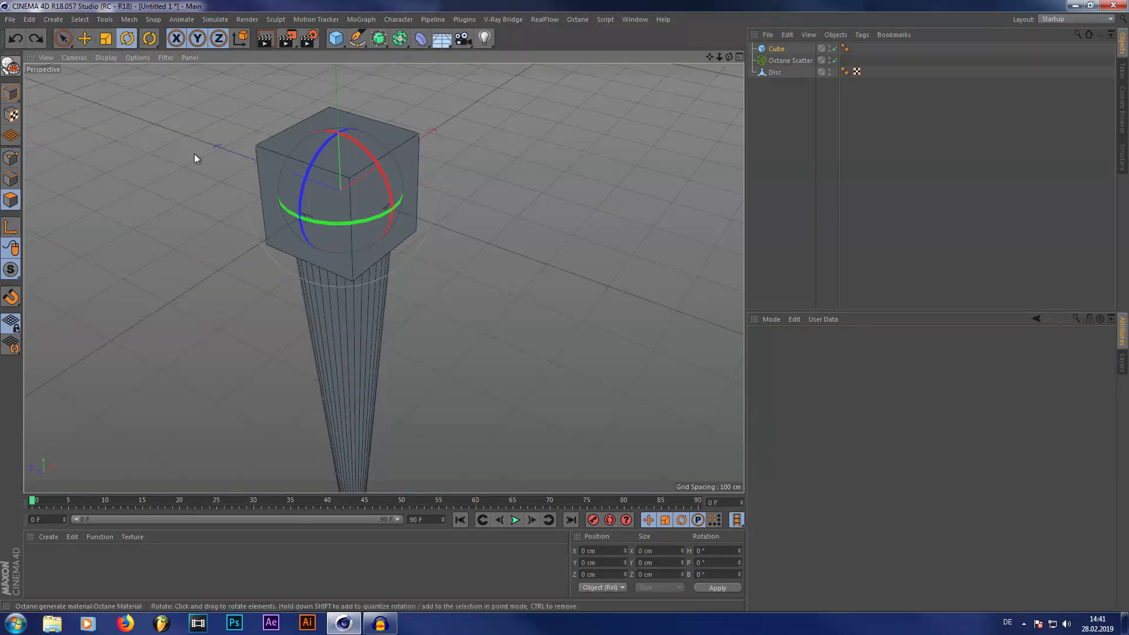
click(10, 66)
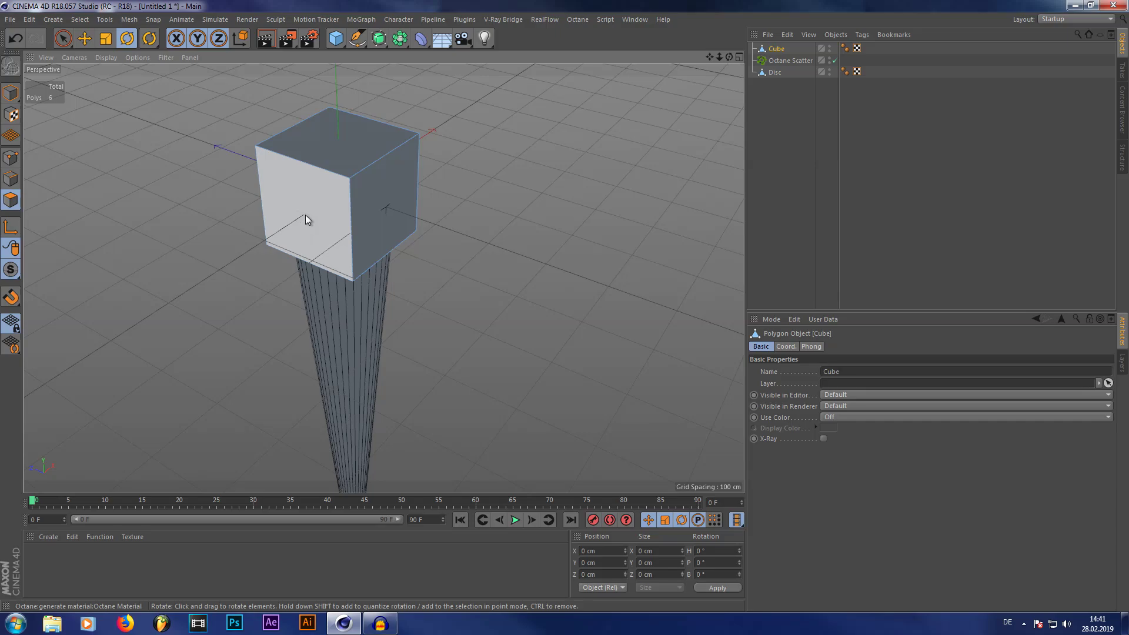
click(308, 195)
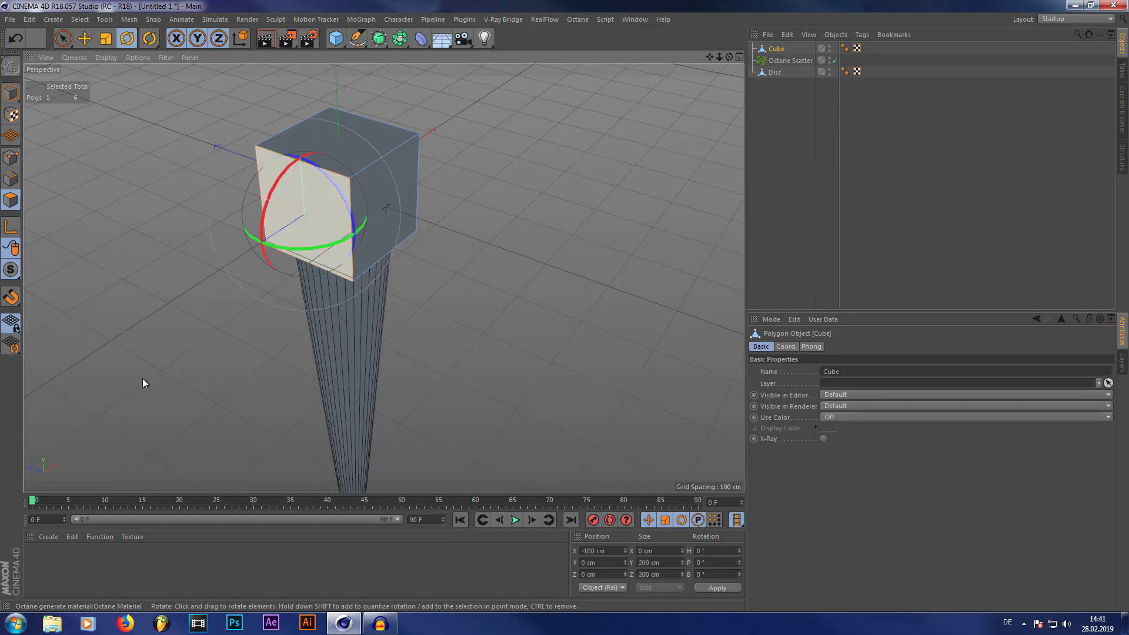
Create a new C4doctane Octane Material.
click(48, 537)
mouse_move(146, 438)
mouse_move(235, 413)
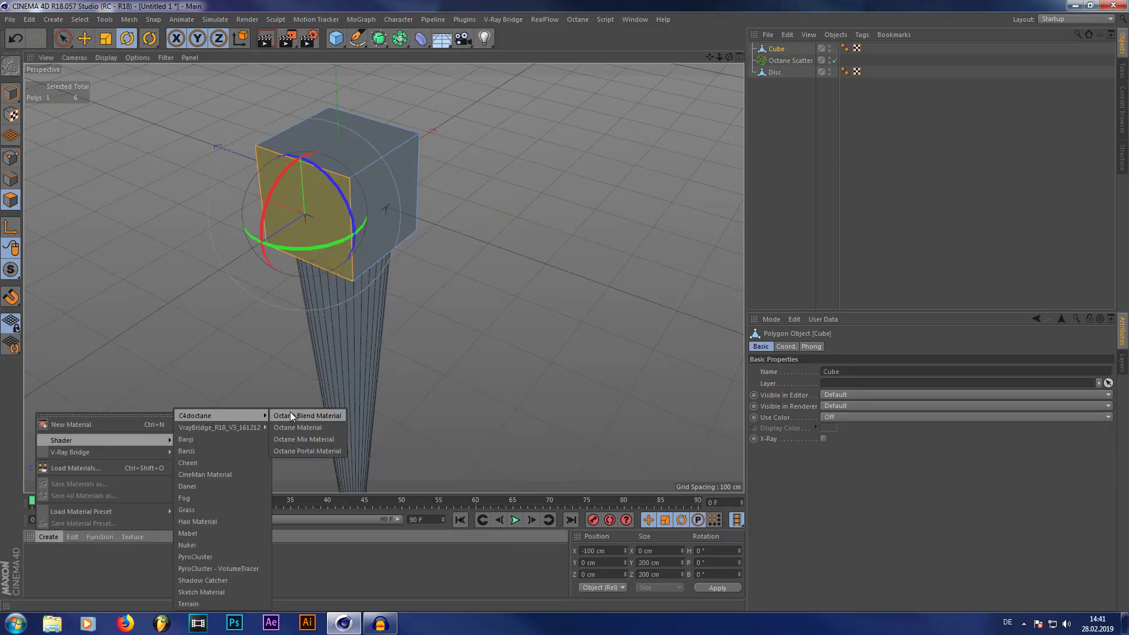
click(290, 412)
Set the Octane material's diffuse colour to pure red with 100% saturation and 100% value.
double_click(46, 558)
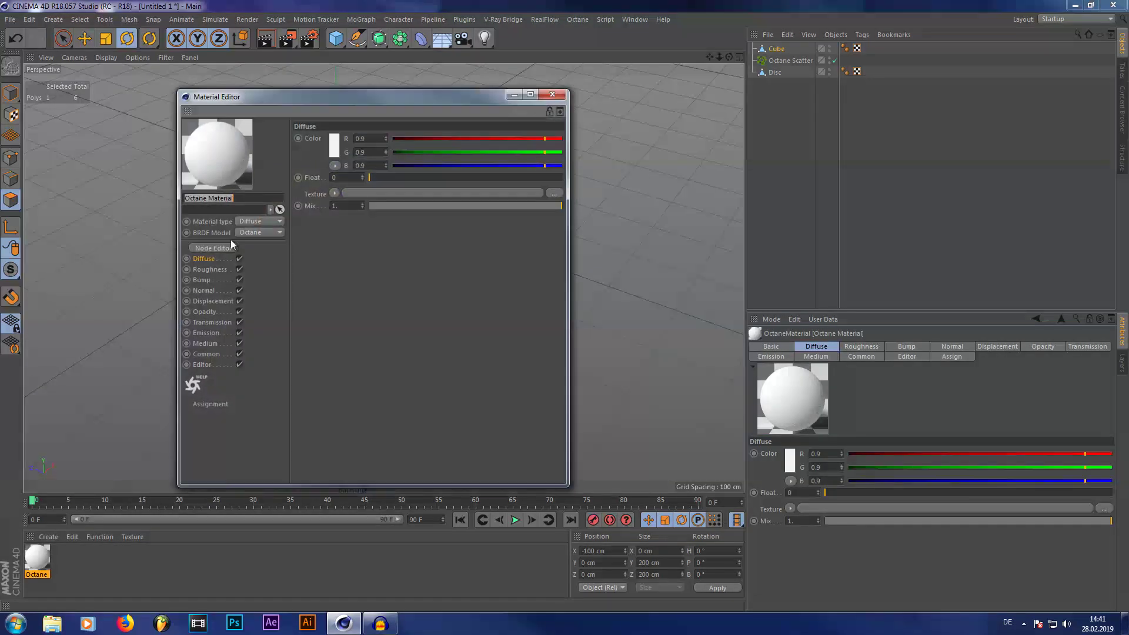
click(327, 154)
key(Tab)
text(100)
key(Tab)
text(100)
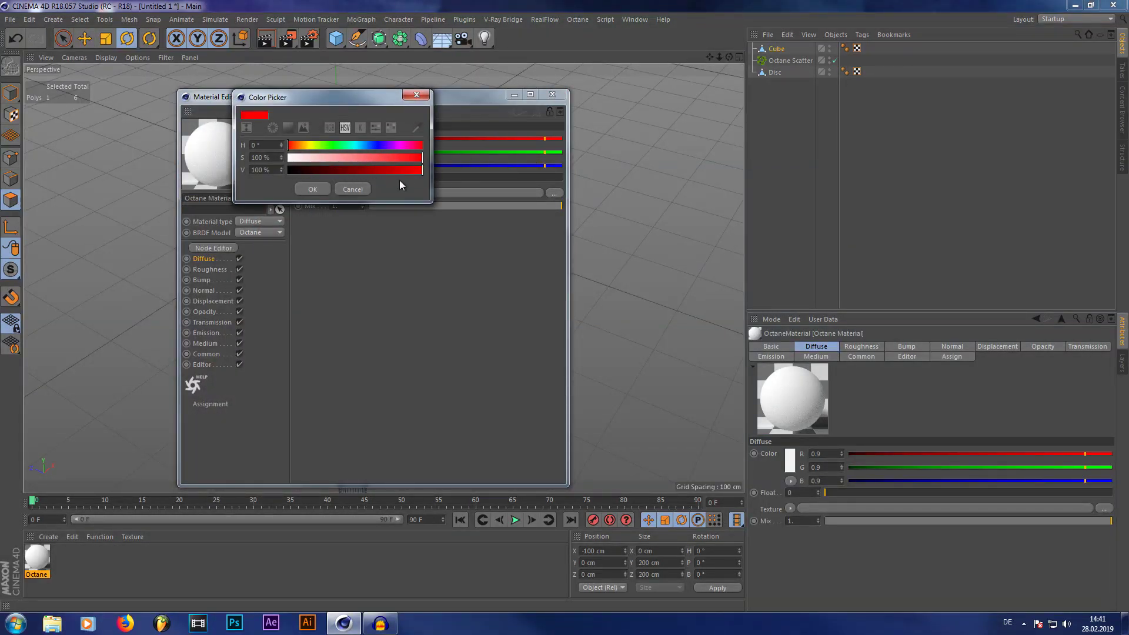
key(Return)
click(554, 95)
click(551, 96)
Apply the red material to the cube's selected side polygon and clear the object selection.
right_click(37, 558)
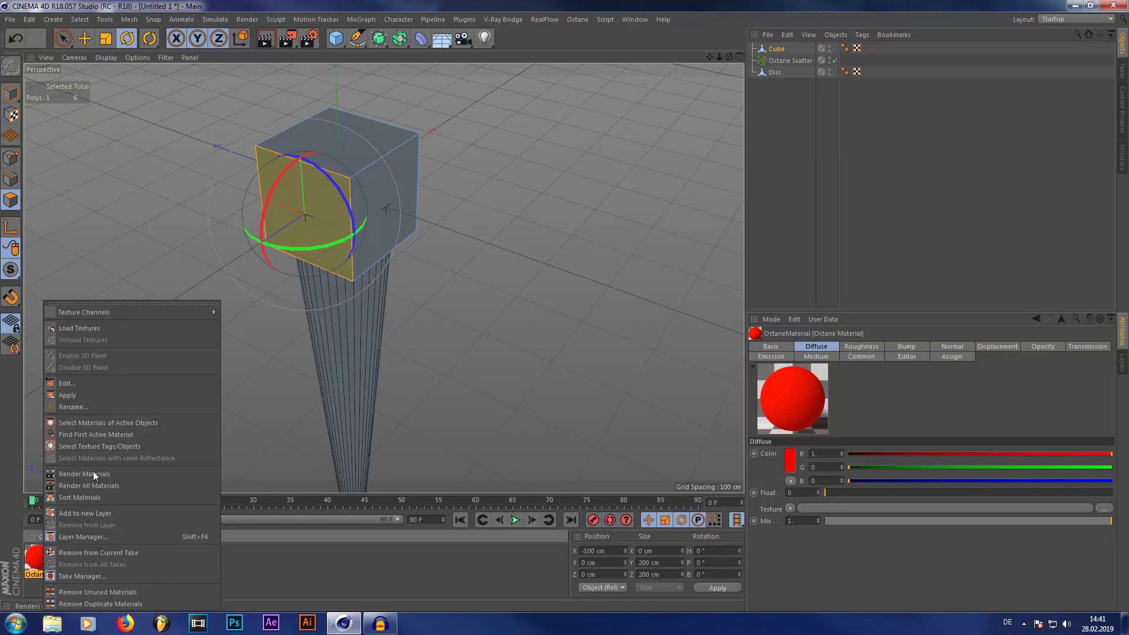
click(85, 393)
click(757, 160)
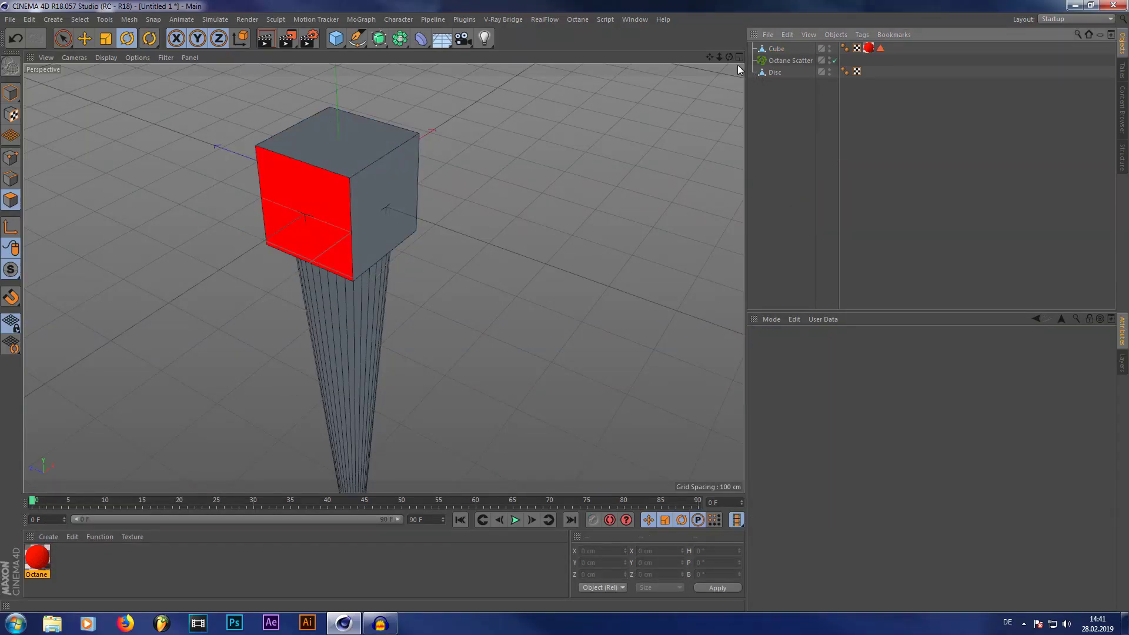
Make the cube a child of Octane Scatter and assign the disc as the scatter's Surface.
drag(729, 57, 383, 277)
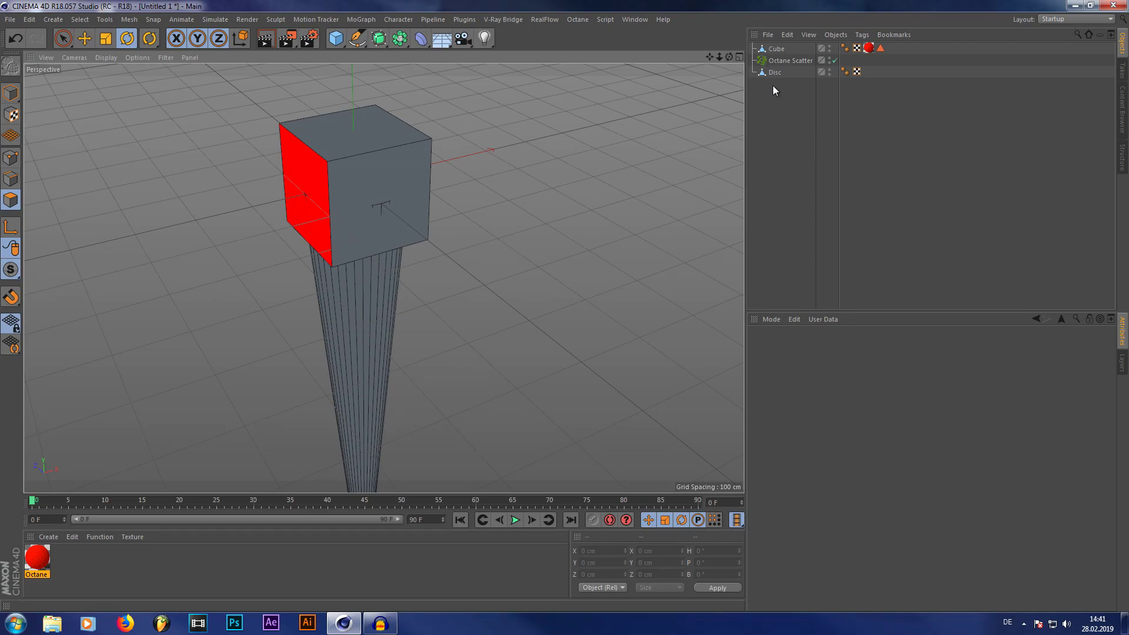
drag(777, 54, 818, 390)
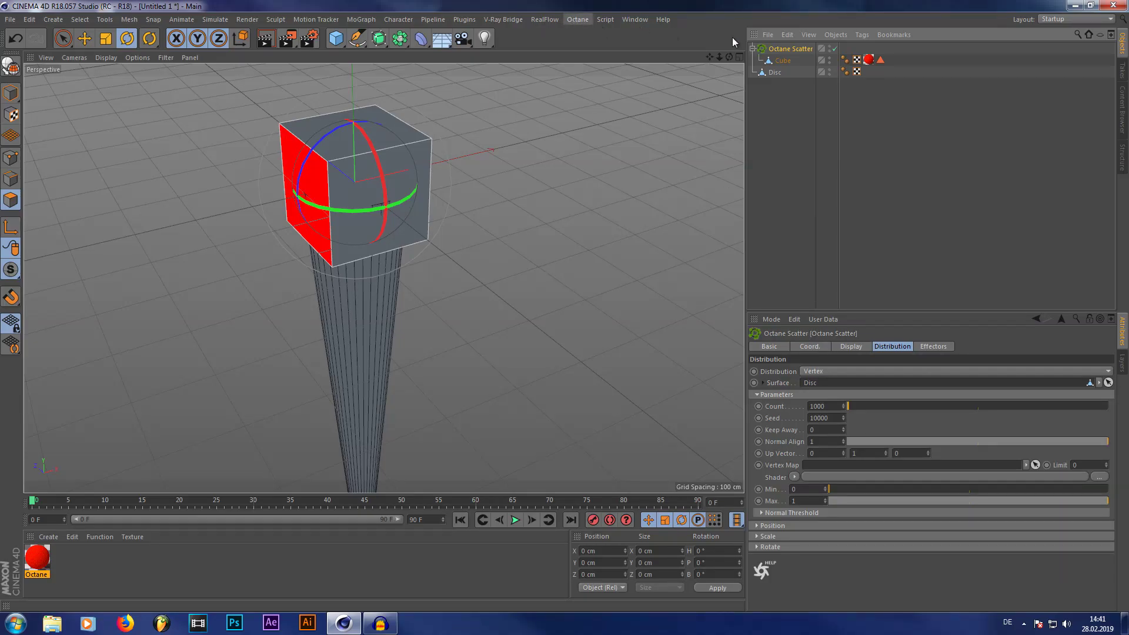
Scale the whole cube down uniformly in model mode to about 24.2 cm per side.
click(305, 194)
click(11, 92)
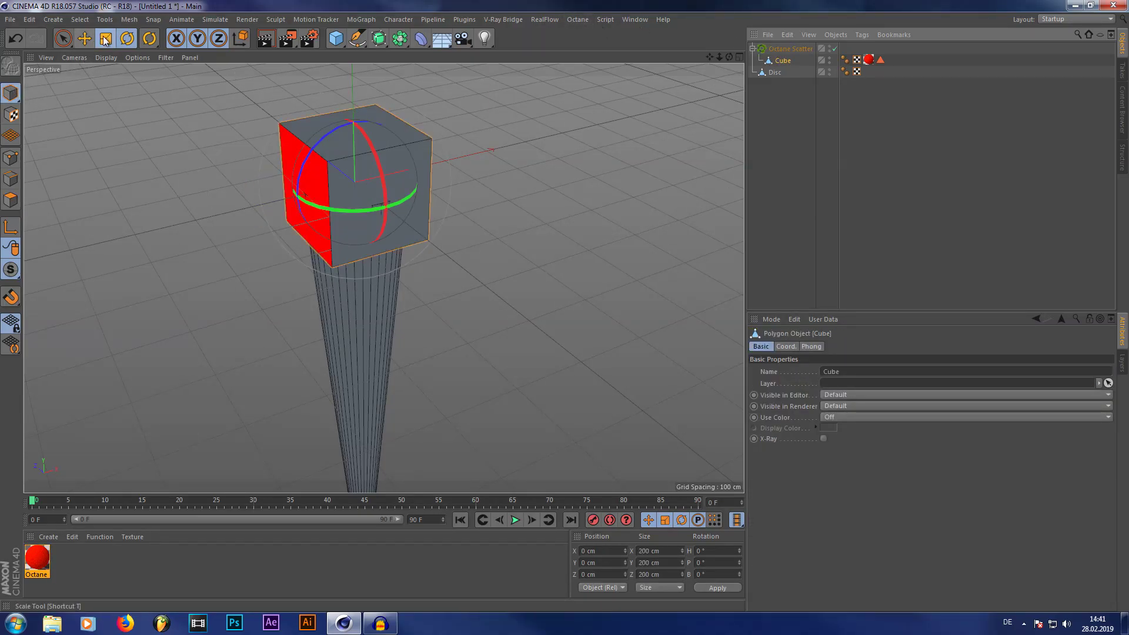
click(106, 39)
drag(573, 122, 133, 147)
scroll(209, 189, up, 4)
Open the Octane Live Viewer and render the cubes scattered around the cone's rim.
click(579, 20)
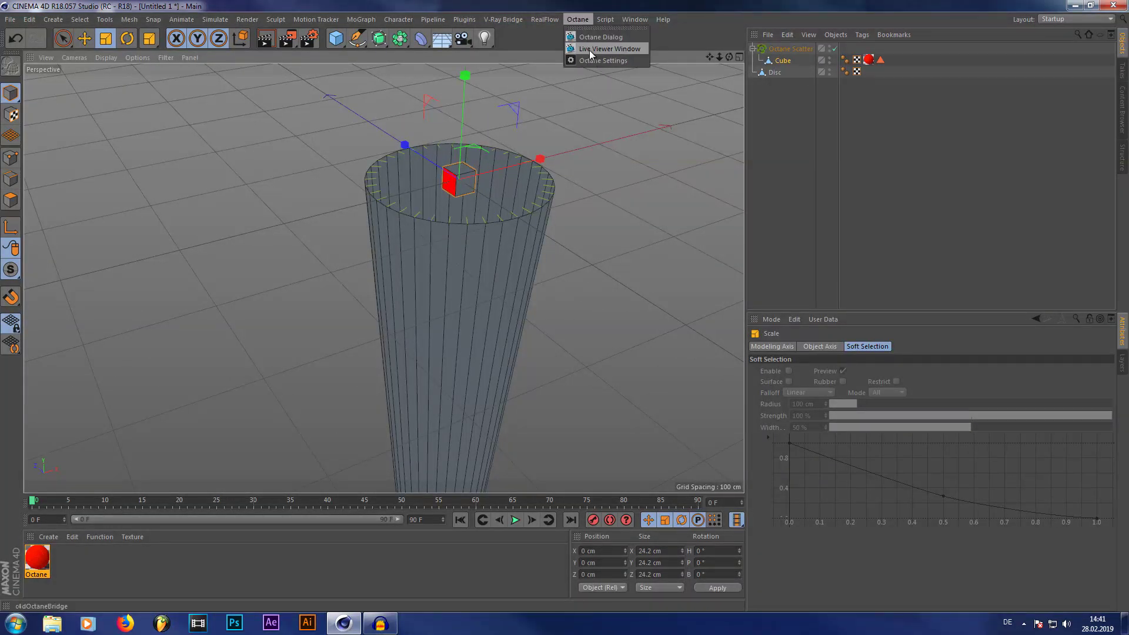
click(589, 50)
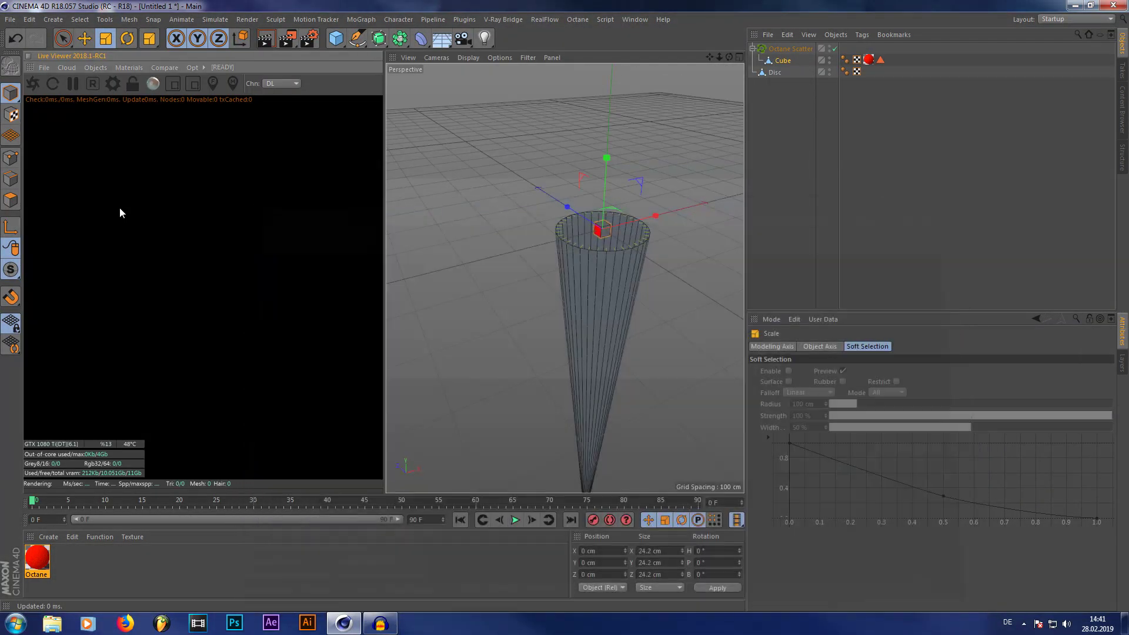
scroll(594, 147, down, 5)
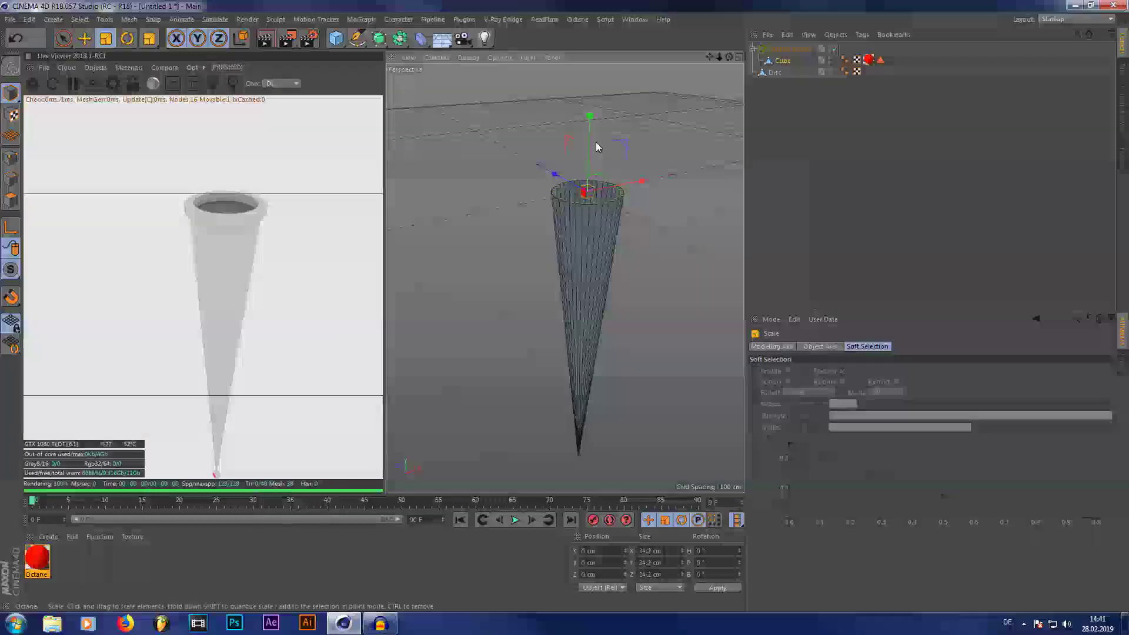
click(580, 273)
scroll(630, 202, up, 5)
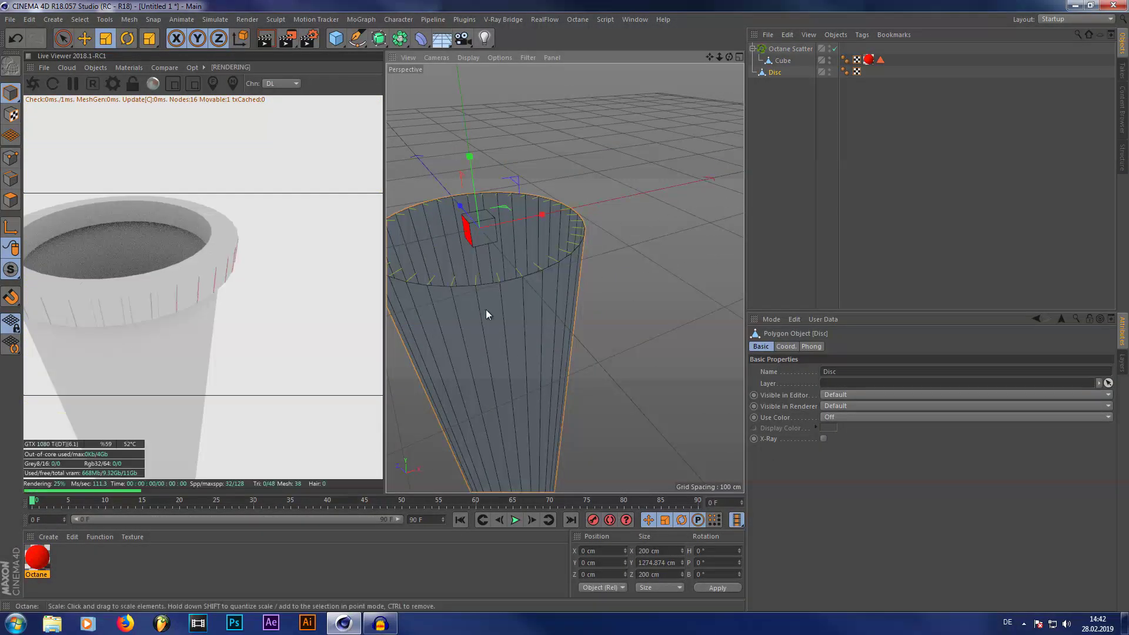
Hide the disc in both the editor and the renderer.
click(829, 70)
click(830, 75)
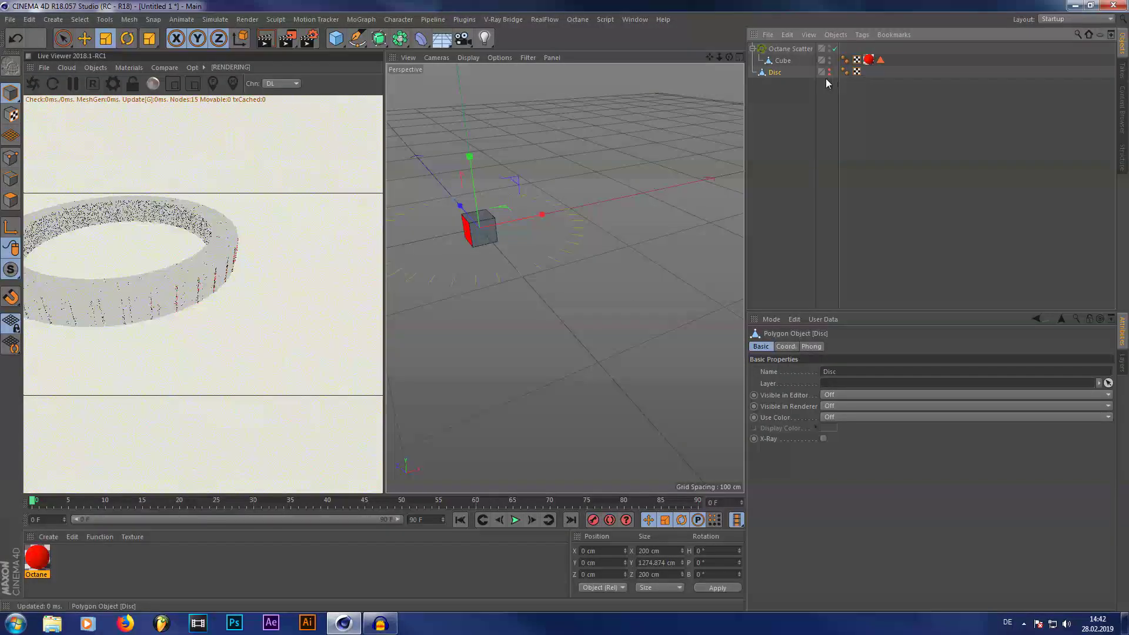
scroll(549, 241, up, 4)
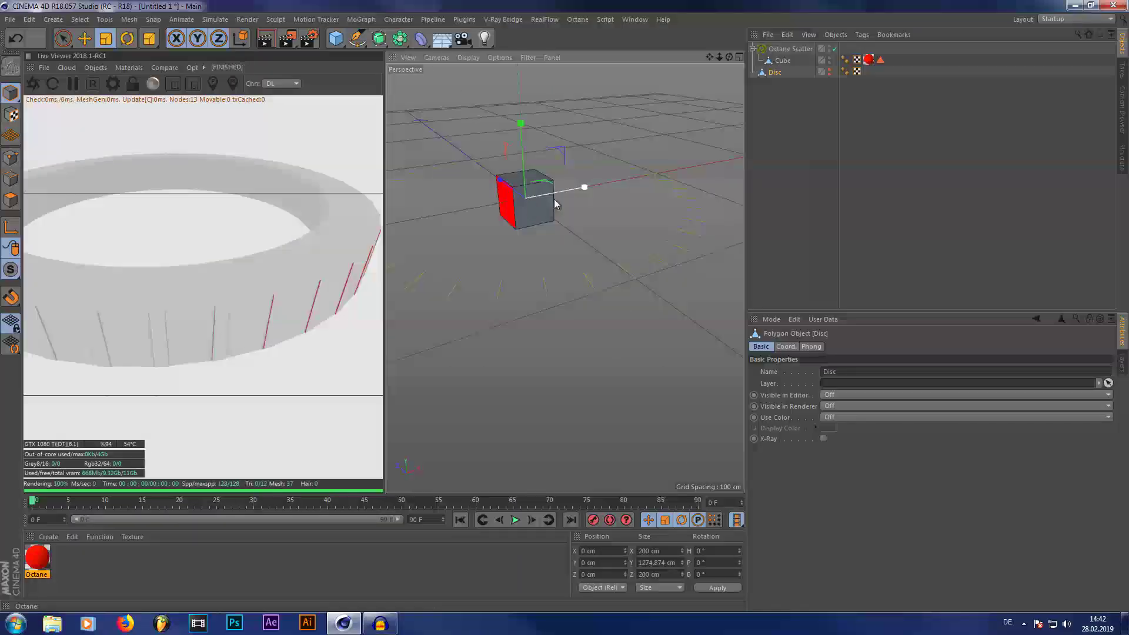
Scale the cube down further so that gaps separate the scattered copies.
click(783, 61)
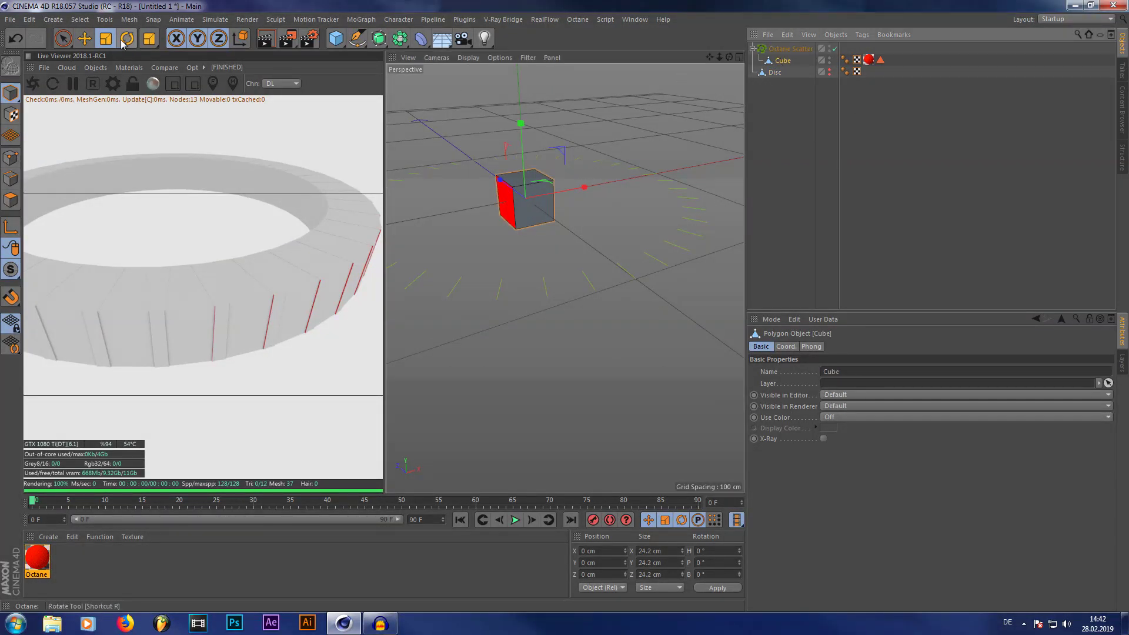
key(t)
drag(703, 106, 429, 111)
Set the disc's visibility back to Default in both the editor and the renderer.
click(771, 49)
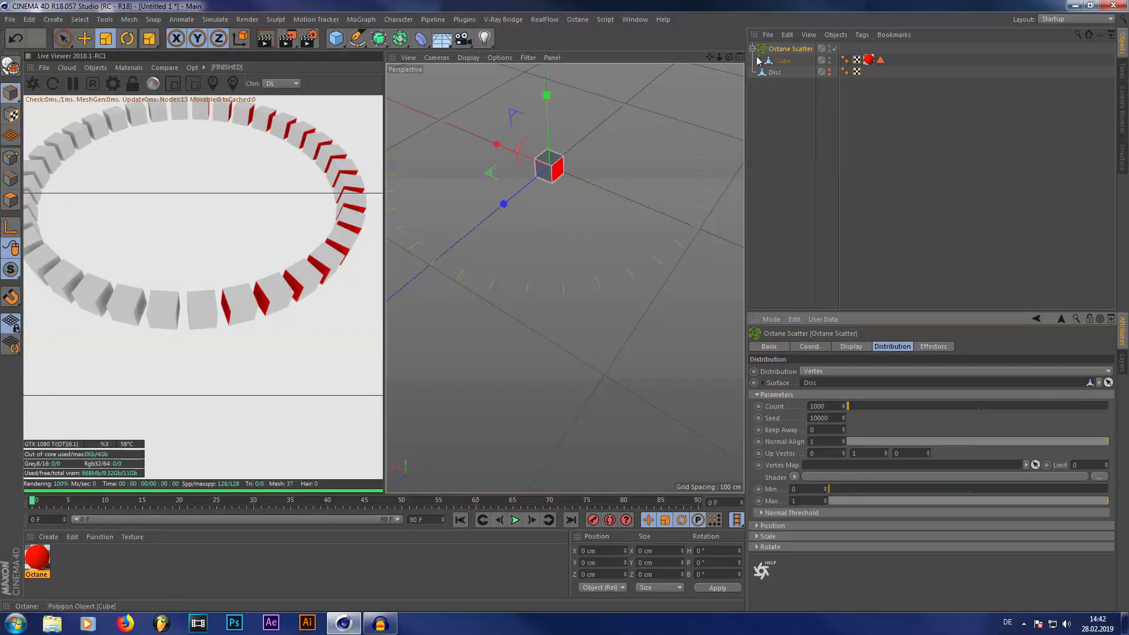
drag(729, 57, 821, 7)
click(775, 73)
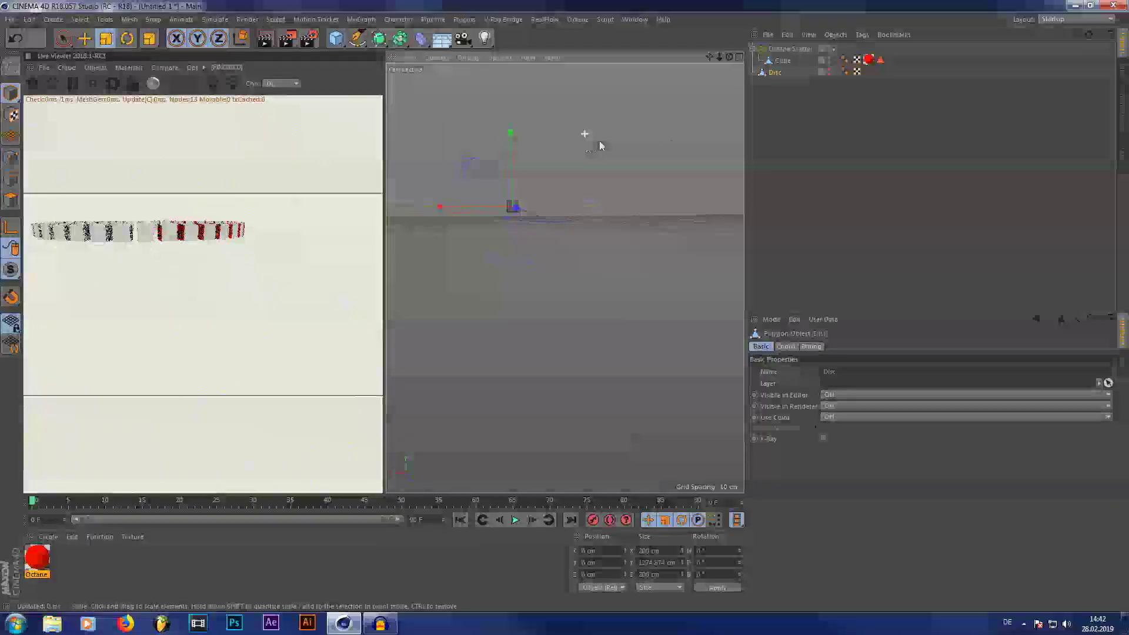
click(828, 69)
click(829, 74)
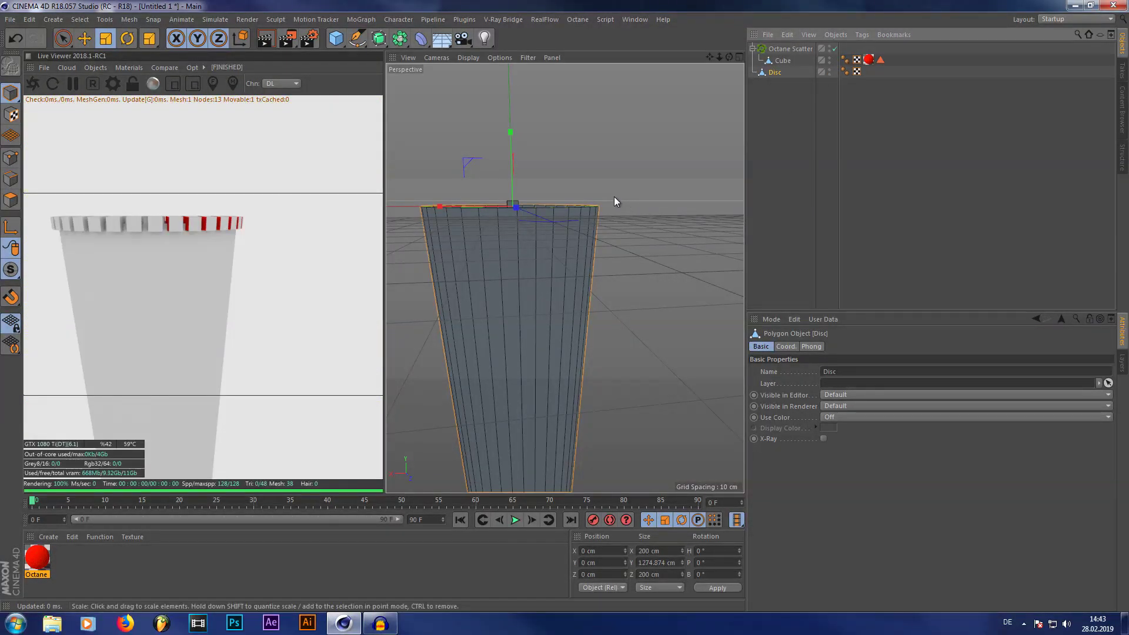
Set the disc's Visible in Editor to Off and Visible in Renderer to On, and examine the scattered cubes' tilt up close.
click(828, 70)
click(828, 70)
click(829, 74)
drag(729, 57, 729, 77)
scroll(541, 203, up, 5)
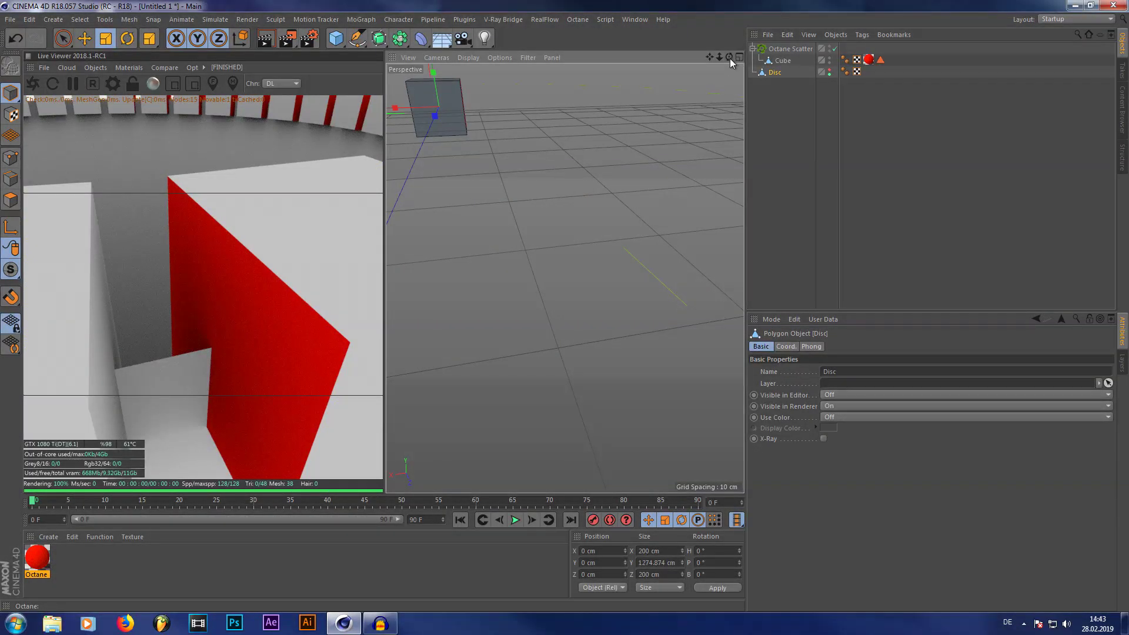
scroll(595, 124, down, 4)
drag(729, 57, 680, 65)
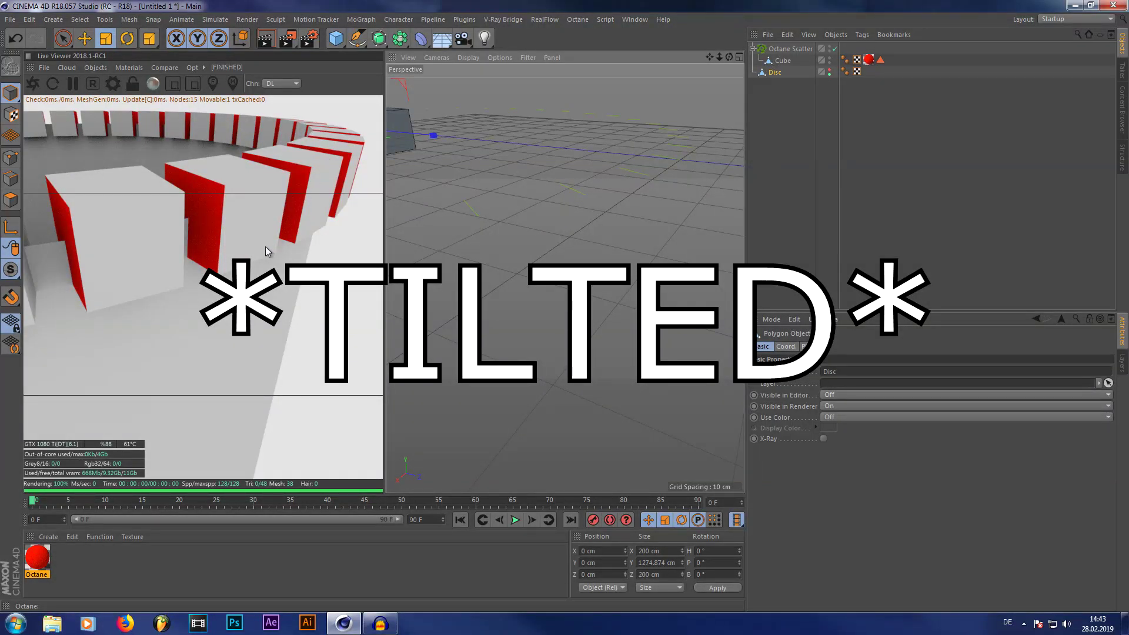
Hide the disc in both the editor and the renderer so only the scattered cubes show.
click(829, 70)
click(830, 73)
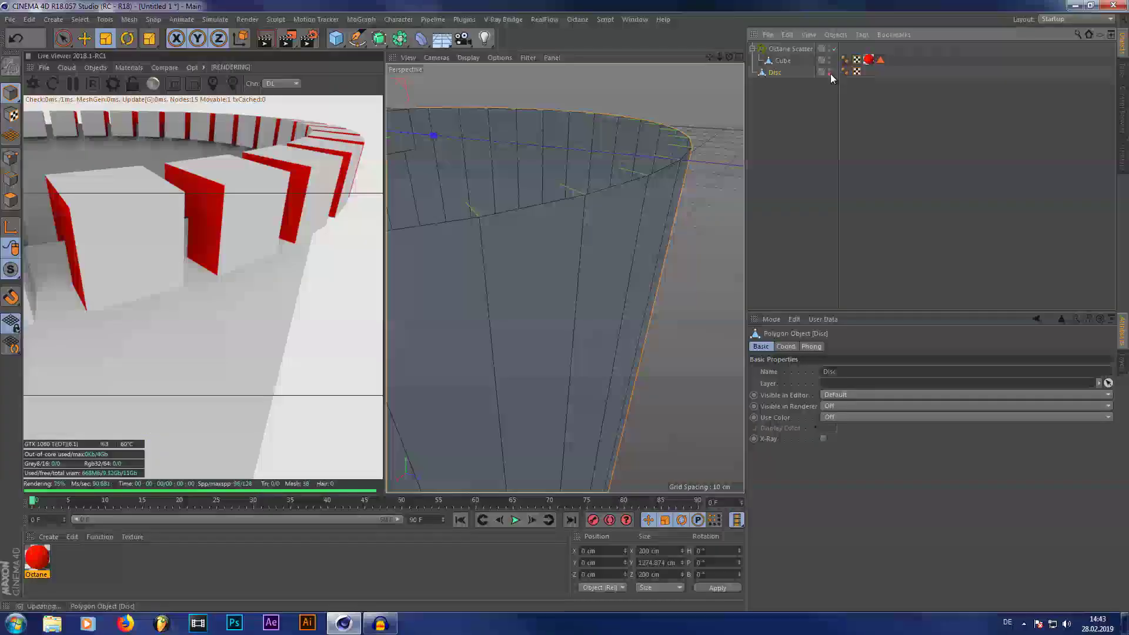
click(830, 73)
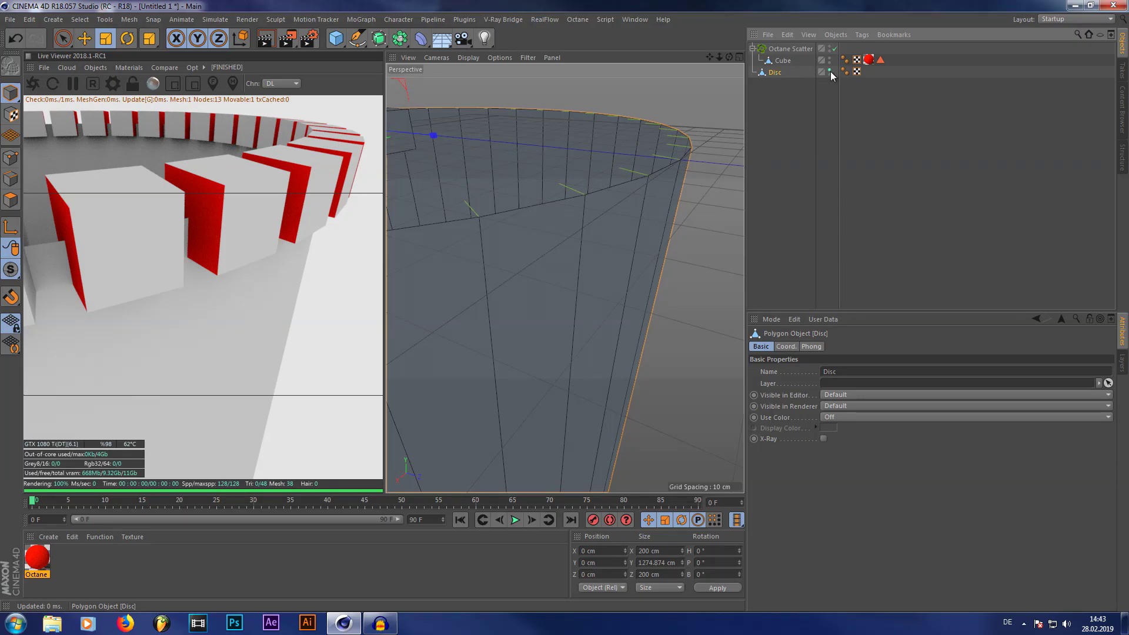
click(830, 72)
Set the Octane Scatter's Normal Align to 0 and check the orientation of the cubes around the ring.
click(789, 48)
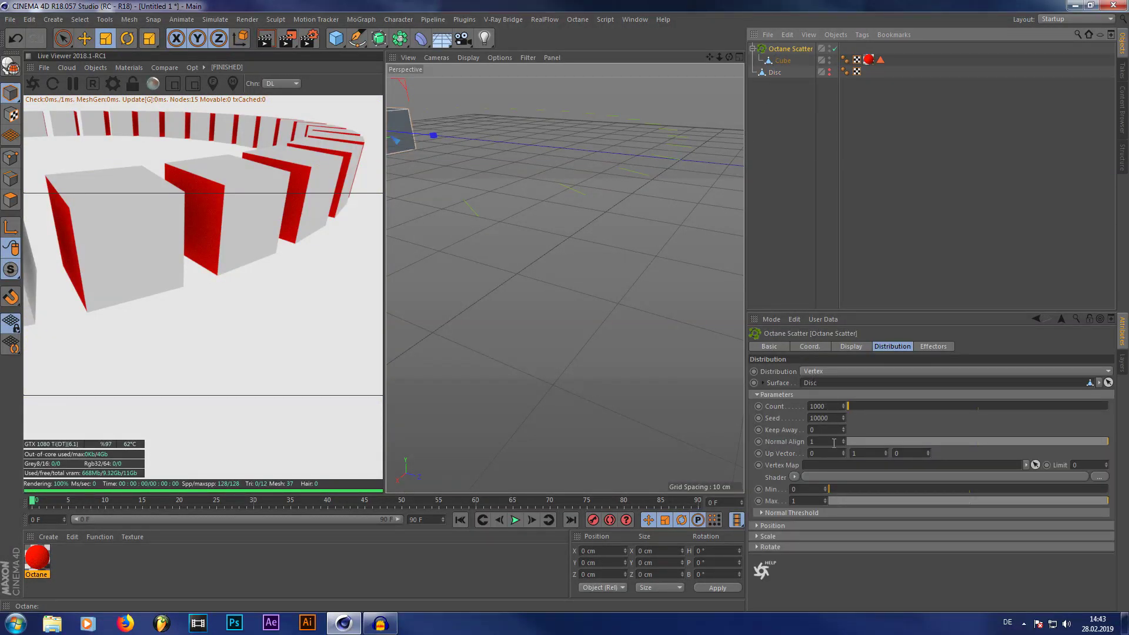
drag(891, 442, 842, 444)
drag(729, 57, 735, 59)
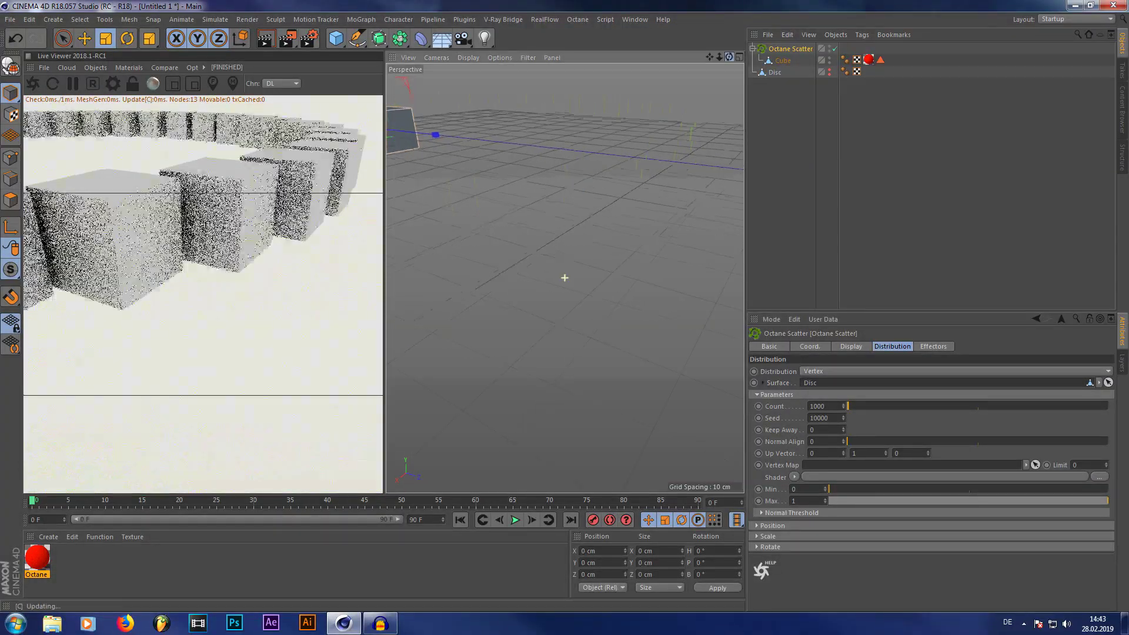
scroll(565, 277, down, 10)
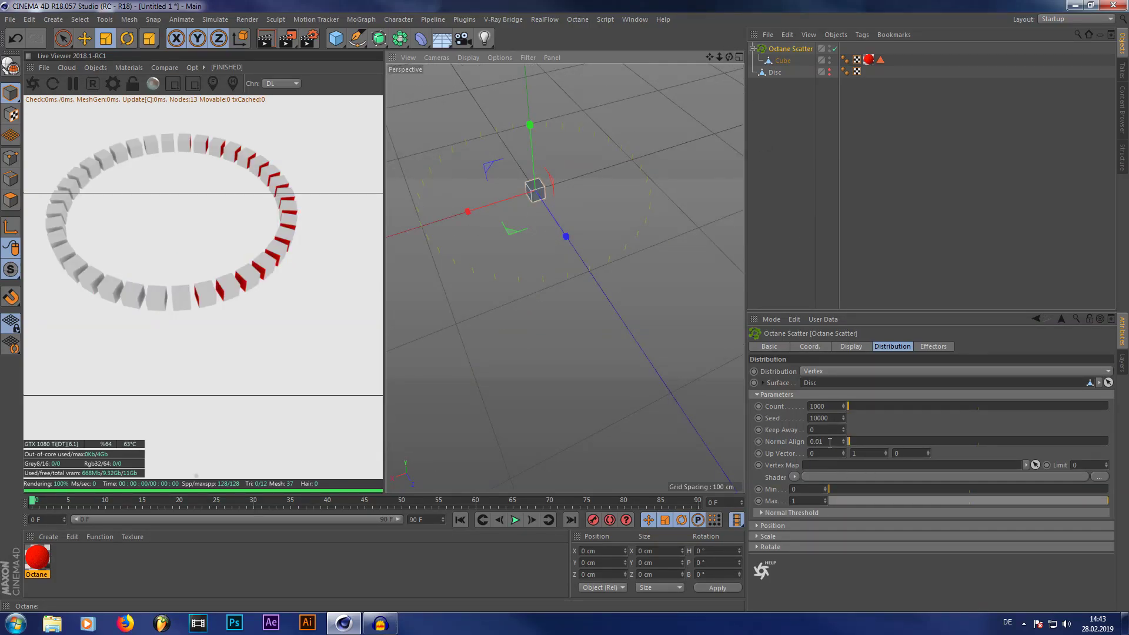
scroll(524, 259, up, 10)
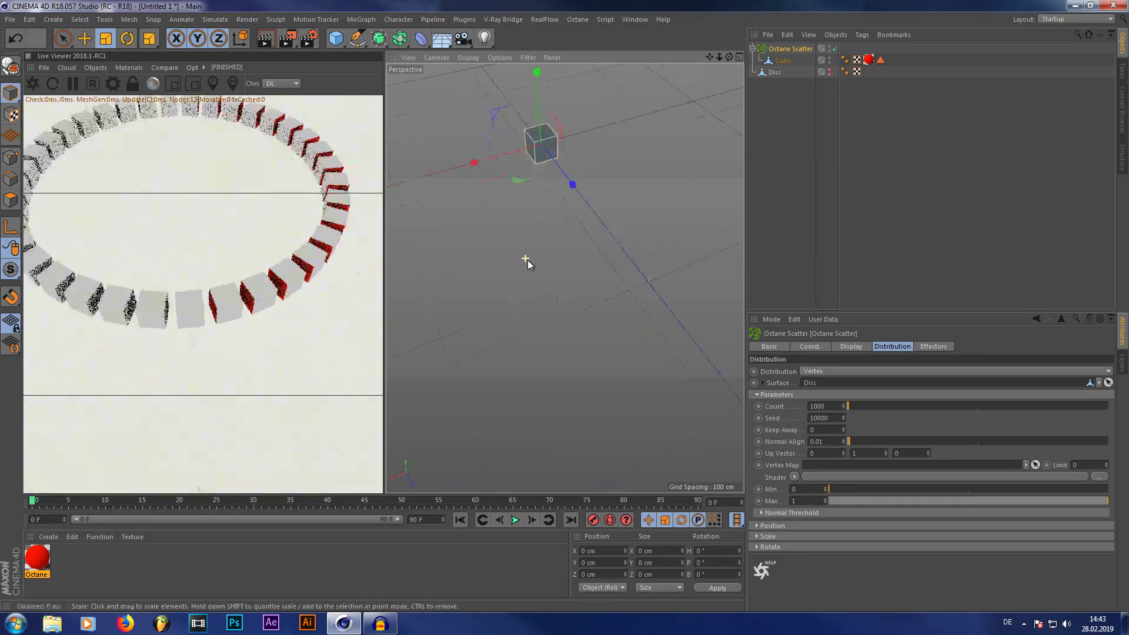
scroll(584, 309, down, 8)
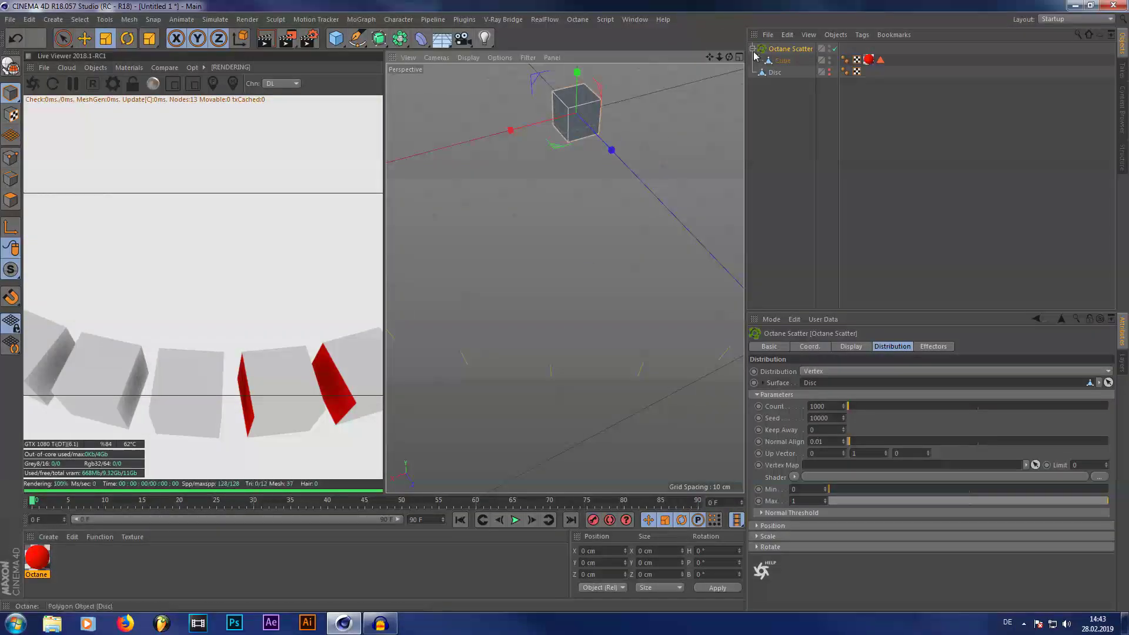
mouse_move(728, 58)
mouse_down()
mouse_move(564, 278)
mouse_move(564, 259)
mouse_move(730, 55)
mouse_up()
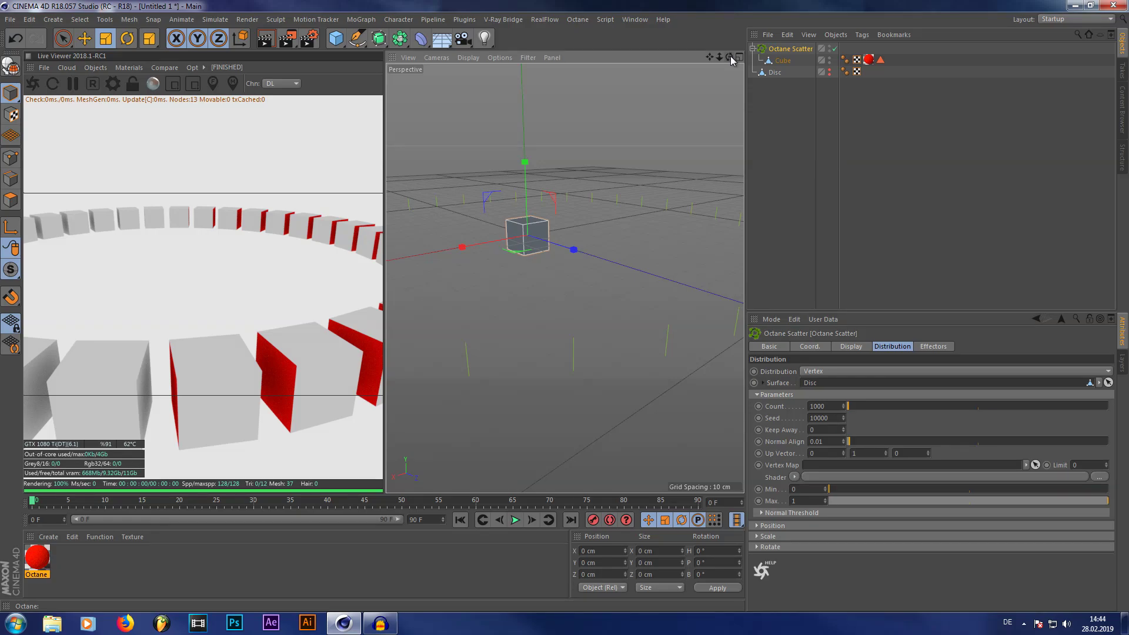
drag(730, 55, 935, 321)
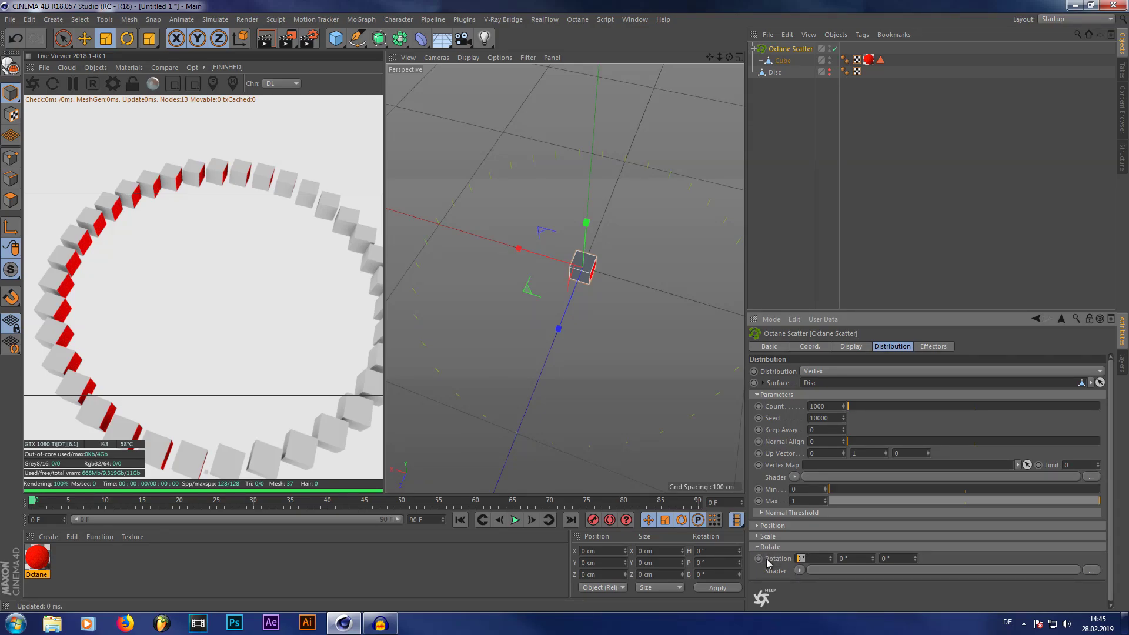
Set the scatter's first Rotation value to -360° and assign a Gradient shader to the rotation.
text(-360)
key(Return)
click(798, 570)
click(821, 392)
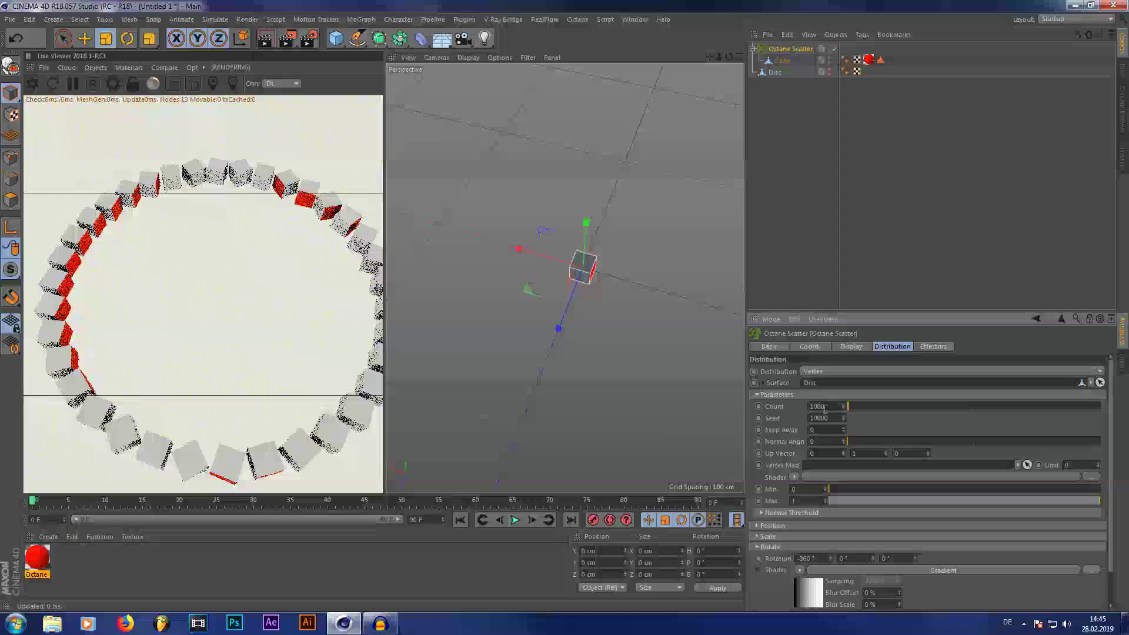
Change the type of the rotation's Gradient shader to 2D - Radial.
click(835, 569)
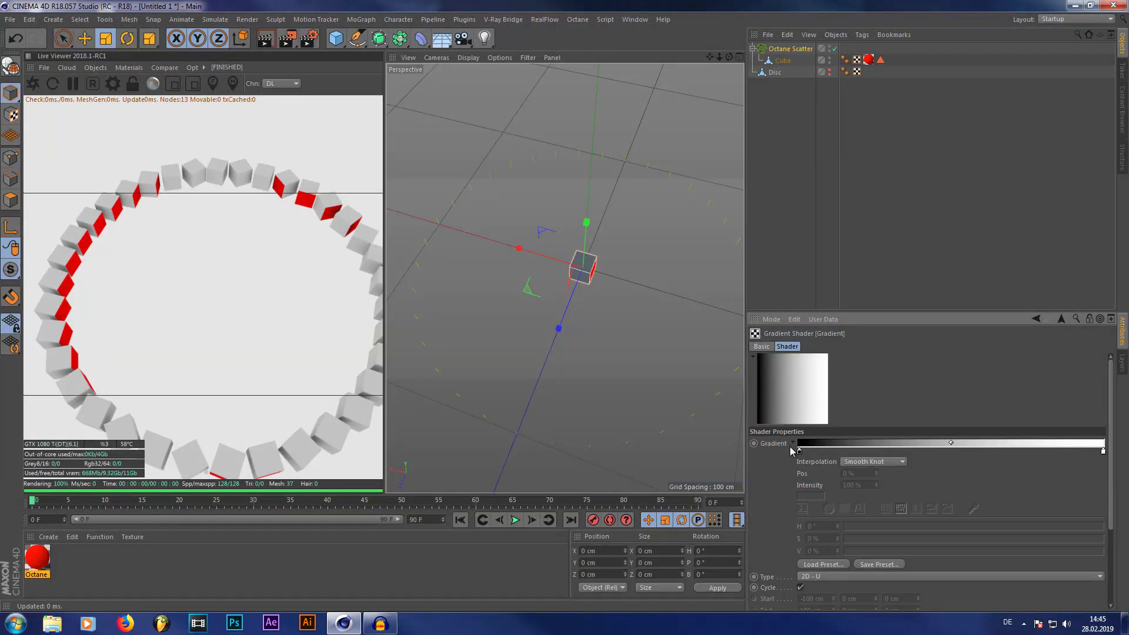
click(793, 444)
click(834, 461)
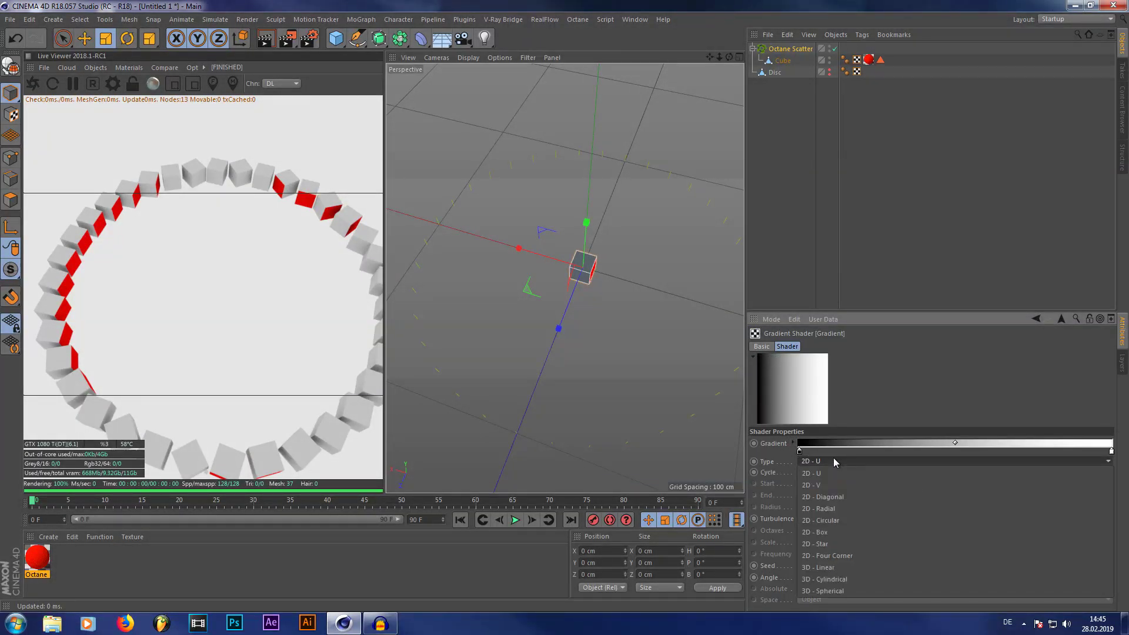
click(834, 507)
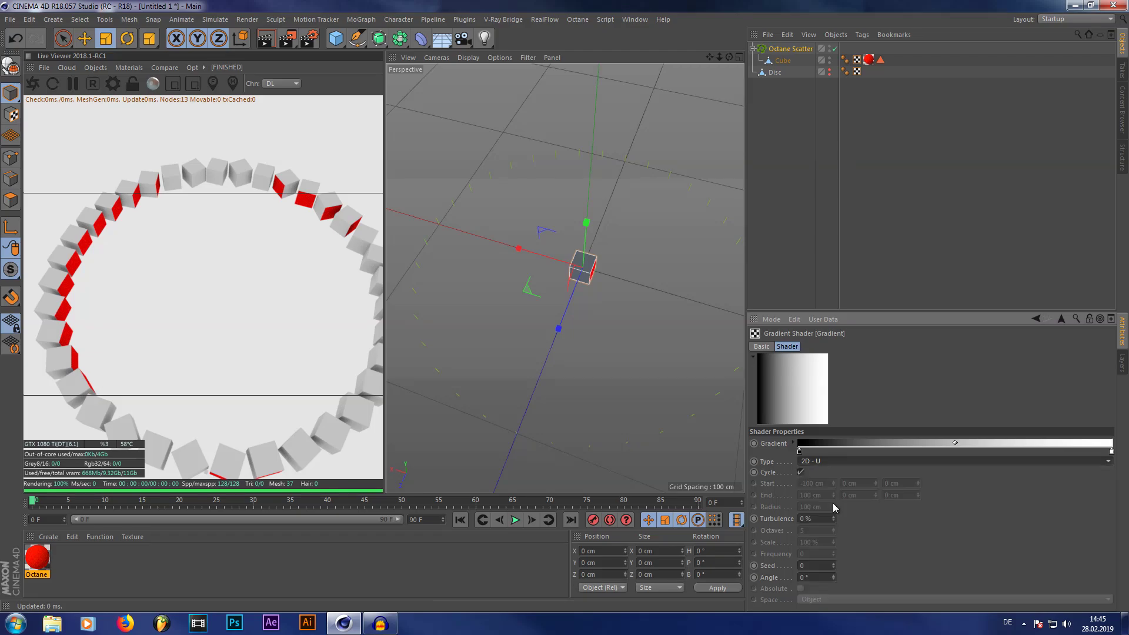
Set the radial gradient's interpolation to Linear and check which way the cubes' red faces point around the ring.
click(793, 444)
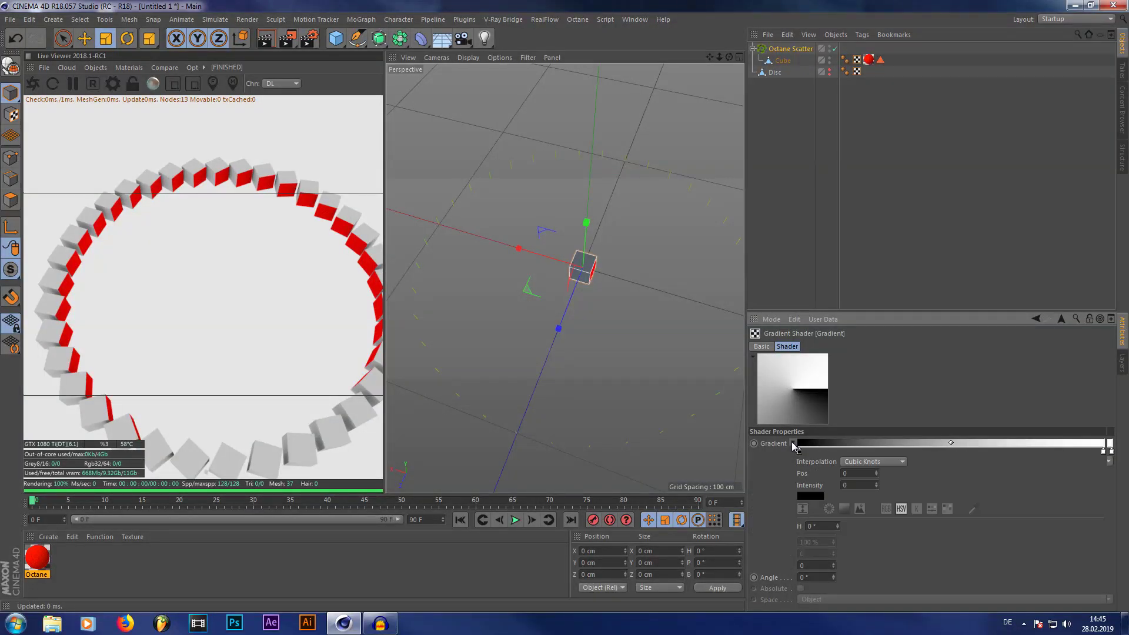
click(848, 463)
click(860, 522)
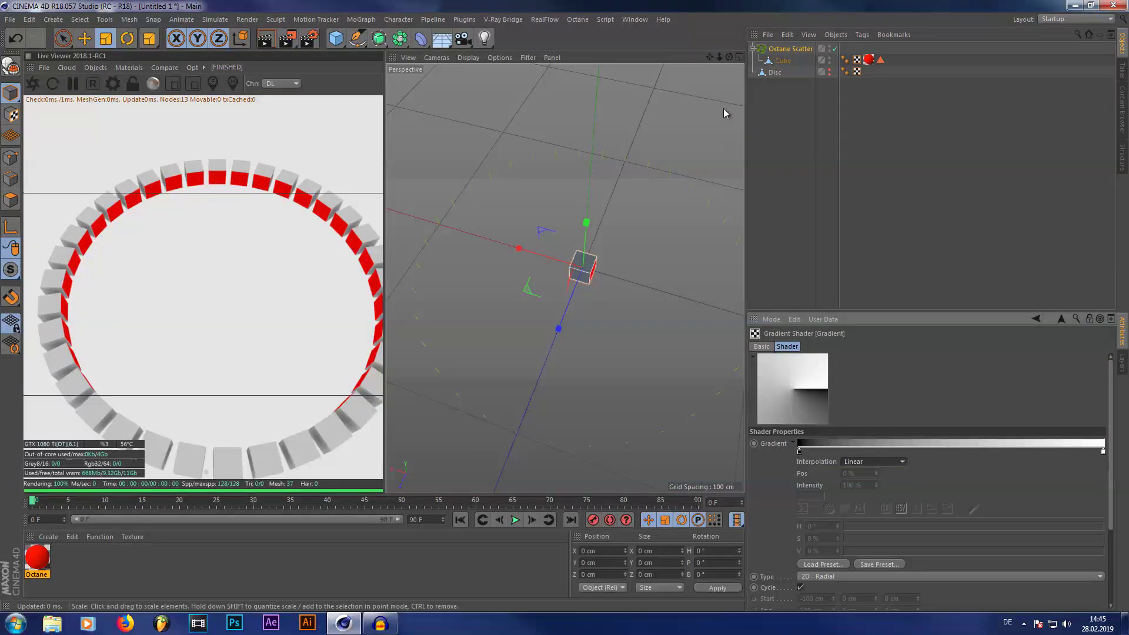
drag(728, 57, 759, 74)
scroll(651, 297, down, 2)
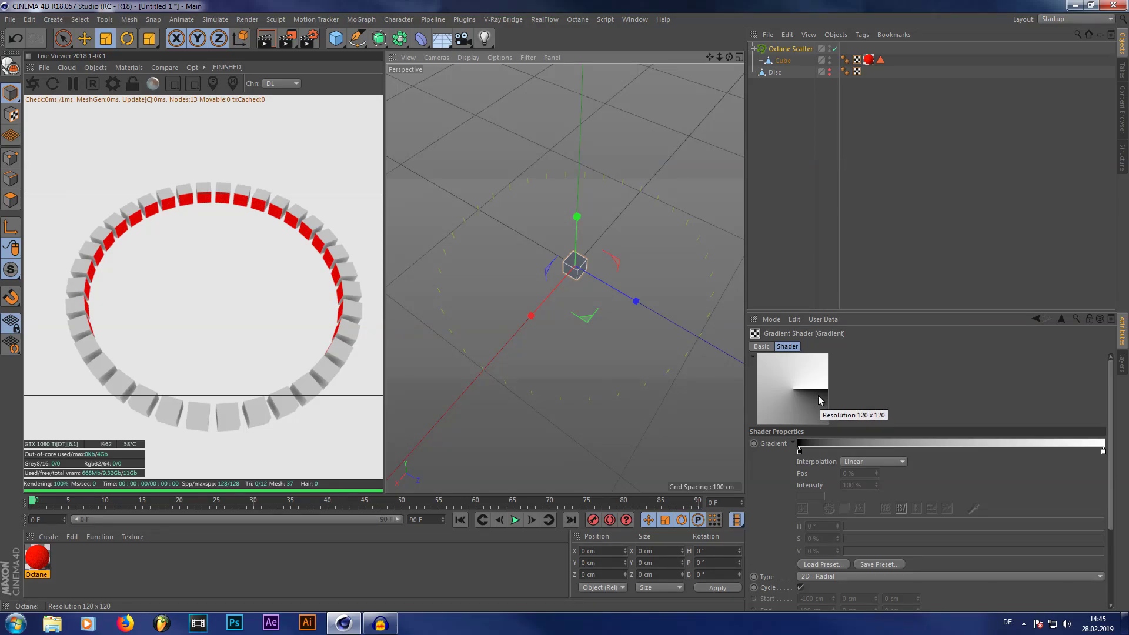
drag(764, 373, 821, 393)
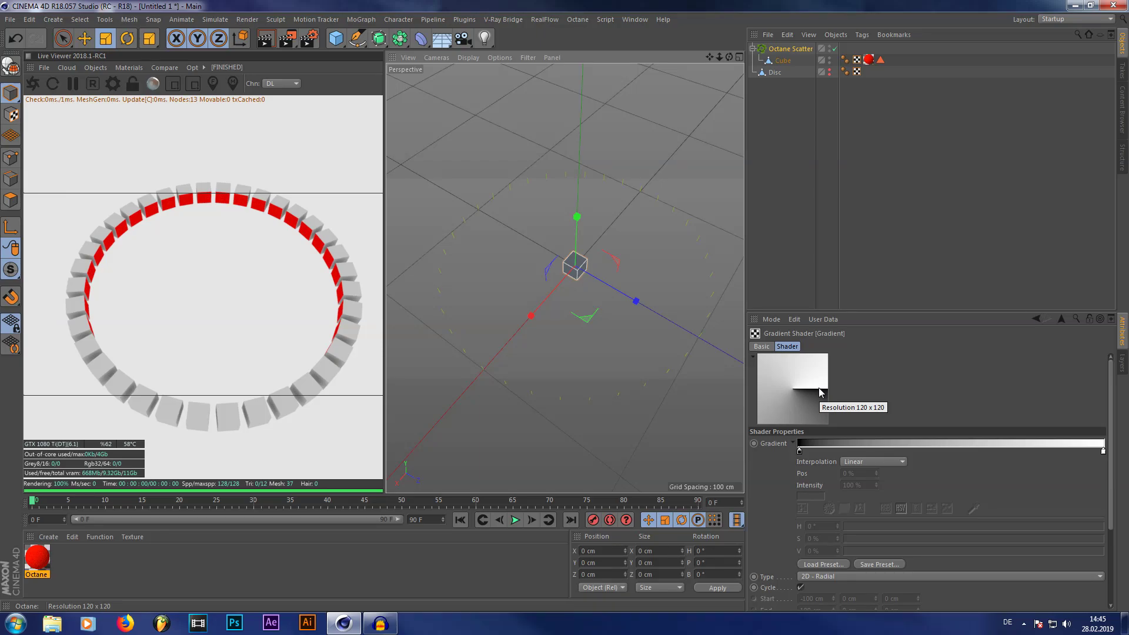